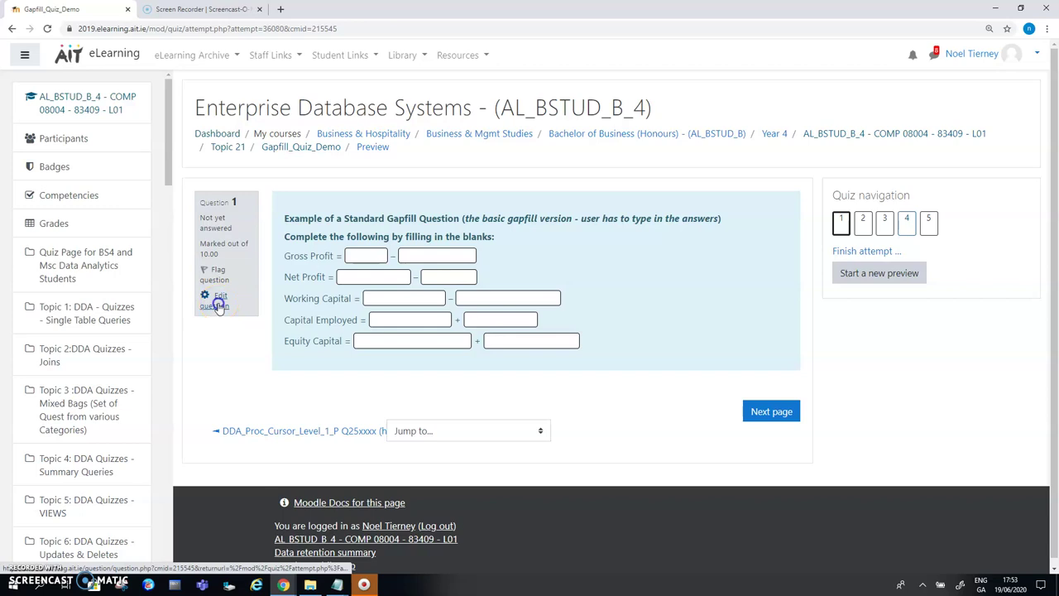
Open the gap fill question for editing and review its bracketed answers and distractors Closing Stock, Fixed Assets, Debtors, Average Stock.
{"action": "left_click", "coordinate": [217, 305]}
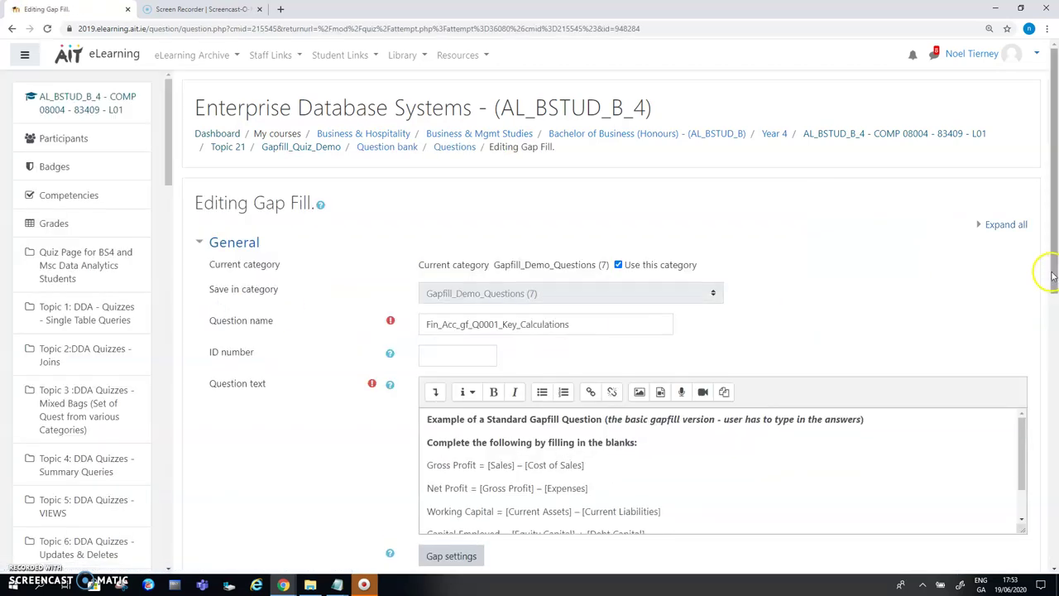
{"action": "left_click_drag", "start_coordinate": [1051, 273], "coordinate": [1053, 344]}
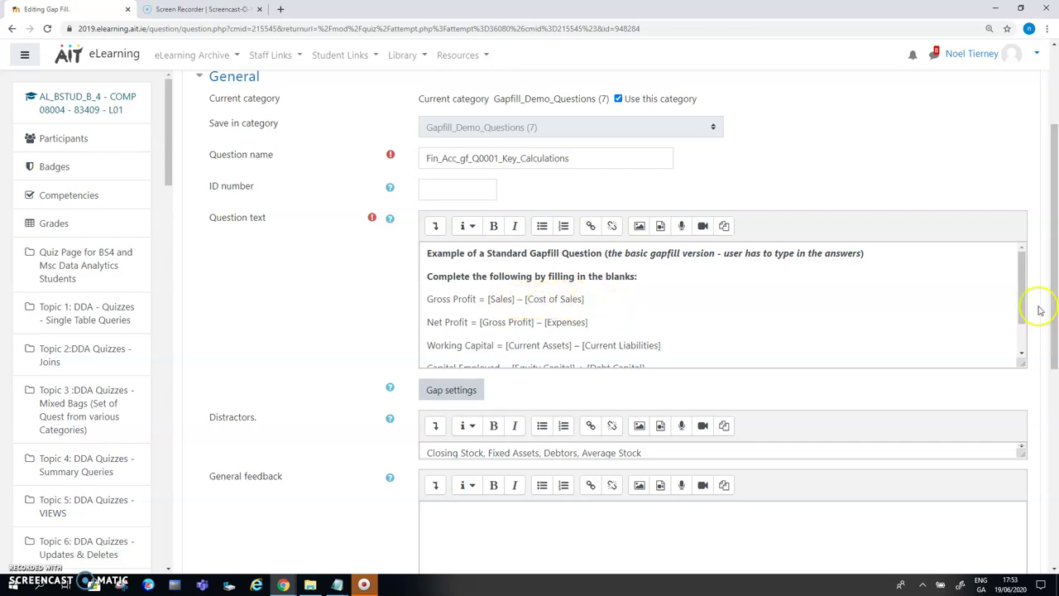
{"action": "left_click_drag", "start_coordinate": [1023, 287], "coordinate": [1024, 309]}
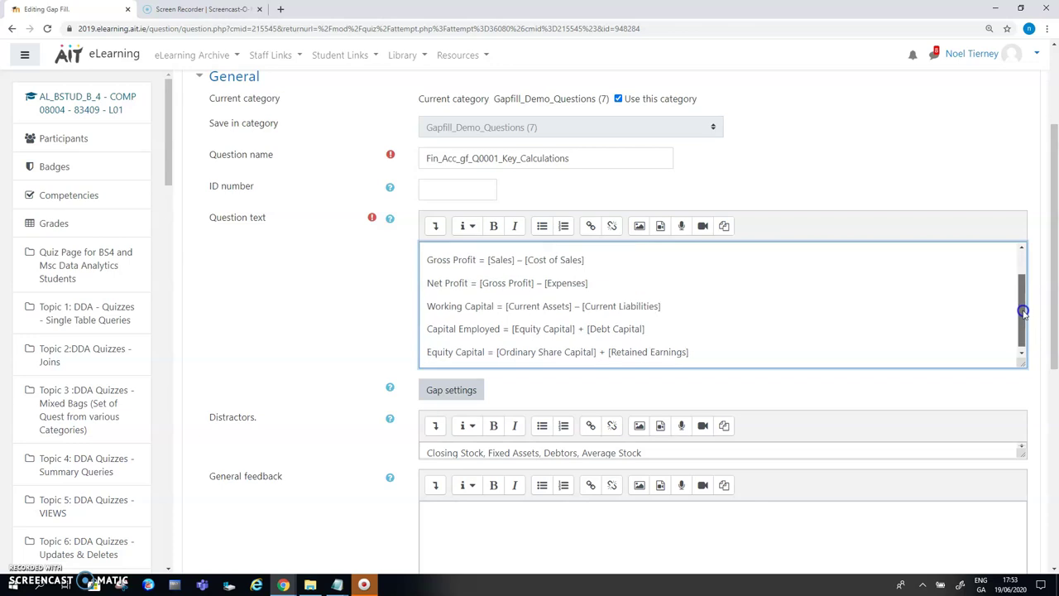
{"action": "left_click_drag", "start_coordinate": [1024, 310], "coordinate": [1017, 298]}
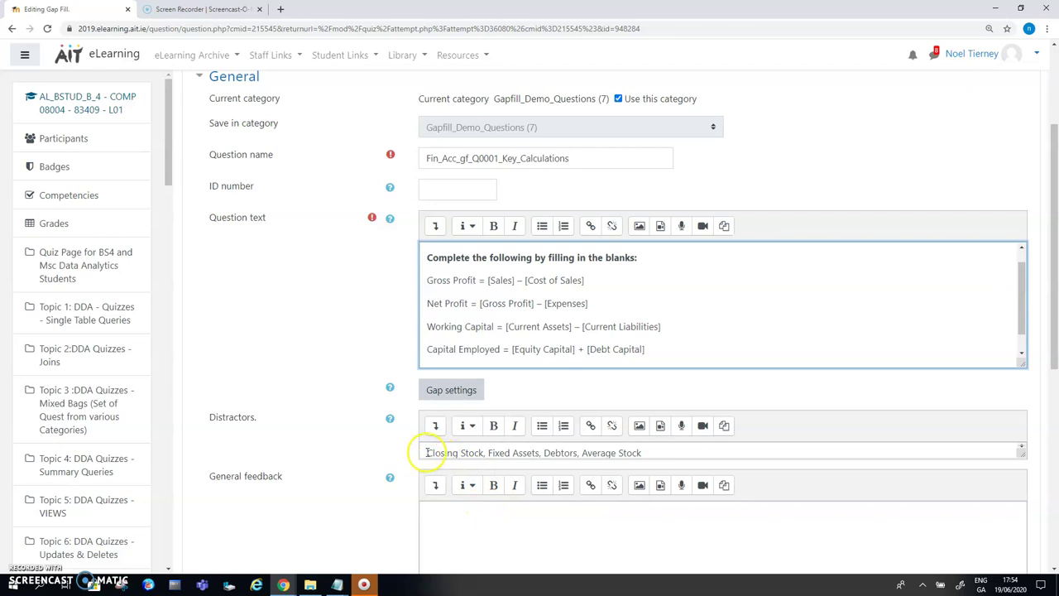
{"action": "left_click_drag", "start_coordinate": [426, 453], "coordinate": [655, 452]}
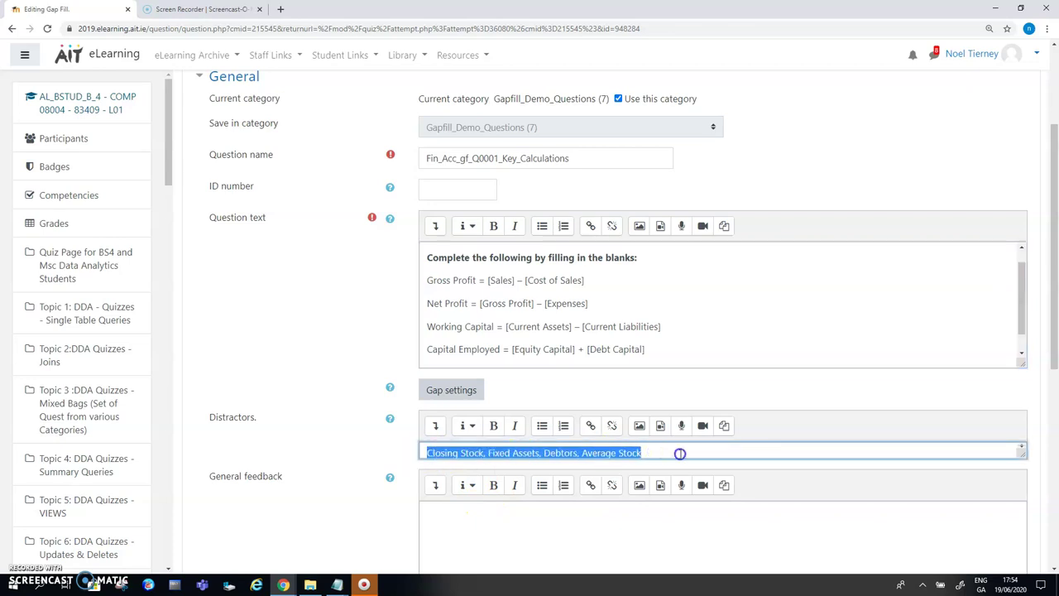
{"action": "left_click", "coordinate": [680, 452]}
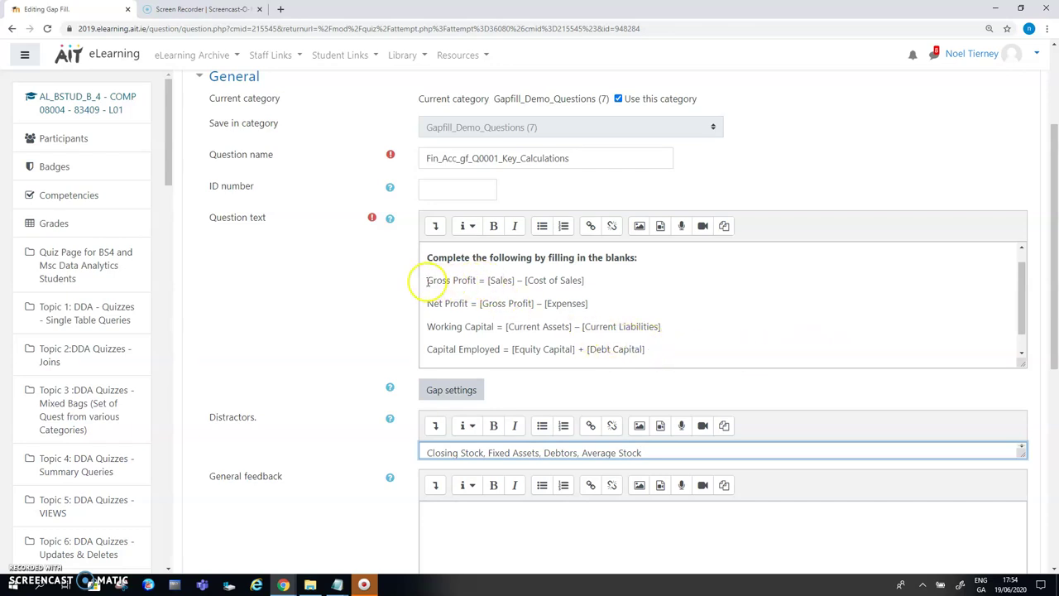
{"action": "mouse_move", "coordinate": [1021, 300]}
{"action": "left_mouse_down"}
{"action": "mouse_move", "coordinate": [1017, 290]}
{"action": "mouse_move", "coordinate": [1022, 304]}
{"action": "left_mouse_up"}
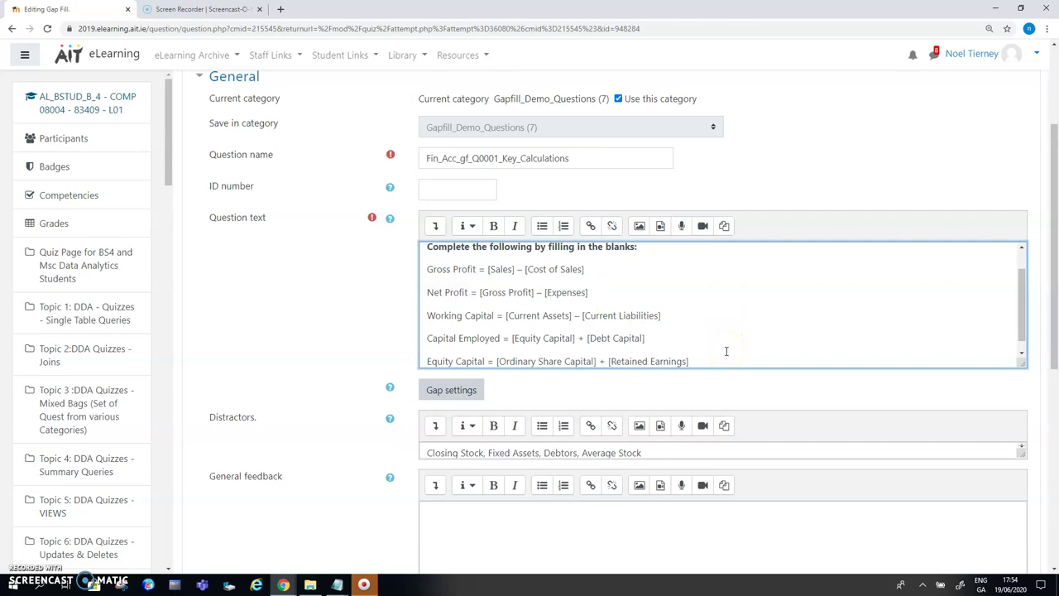
{"action": "left_click", "coordinate": [712, 361]}
{"action": "left_click_drag", "start_coordinate": [710, 361], "coordinate": [411, 262]}
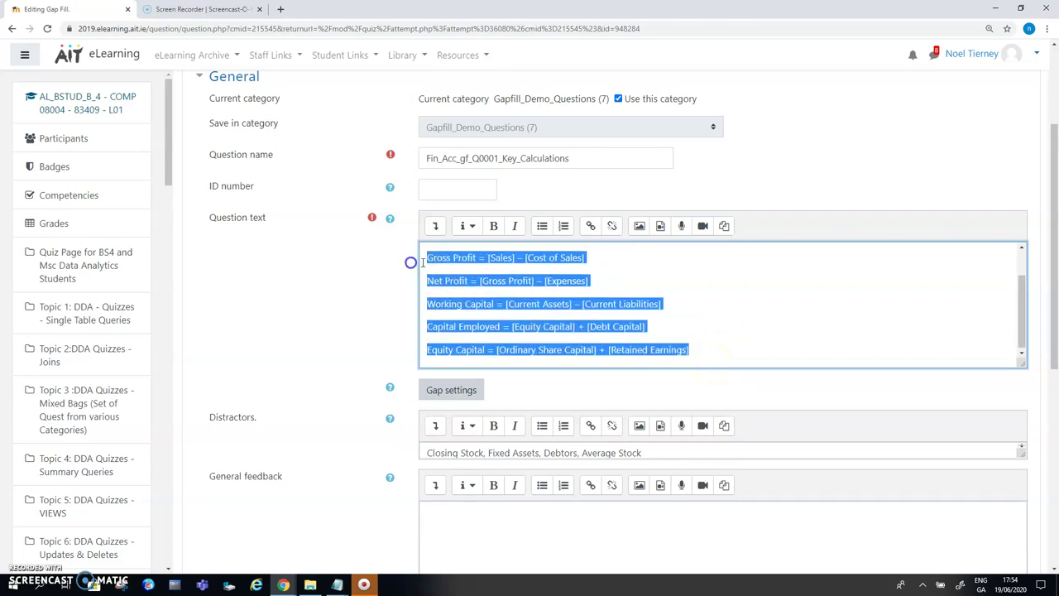
{"action": "left_click", "coordinate": [927, 292]}
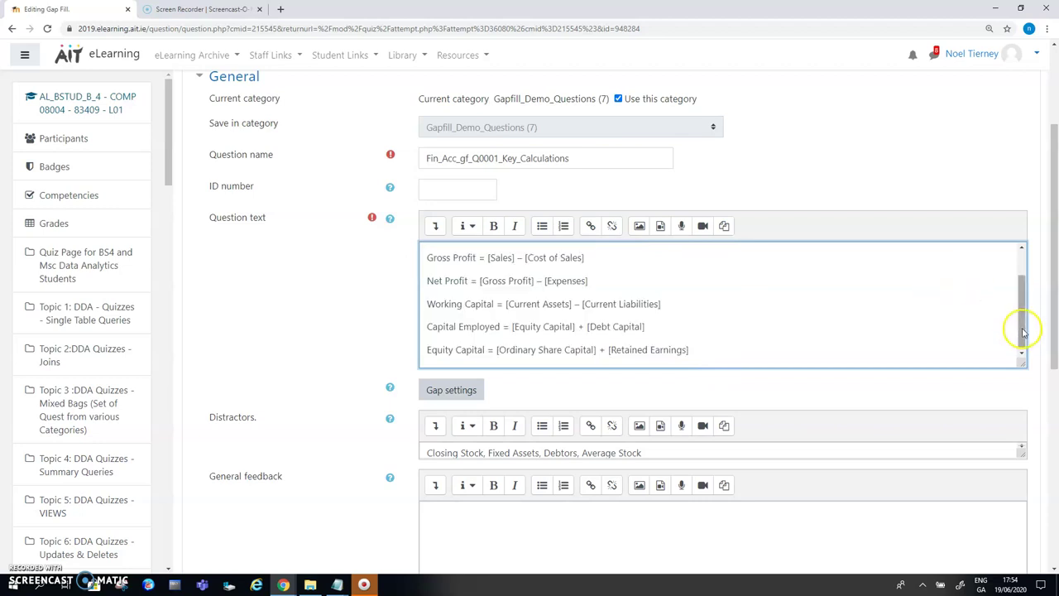
{"action": "left_click_drag", "start_coordinate": [1023, 331], "coordinate": [1022, 316]}
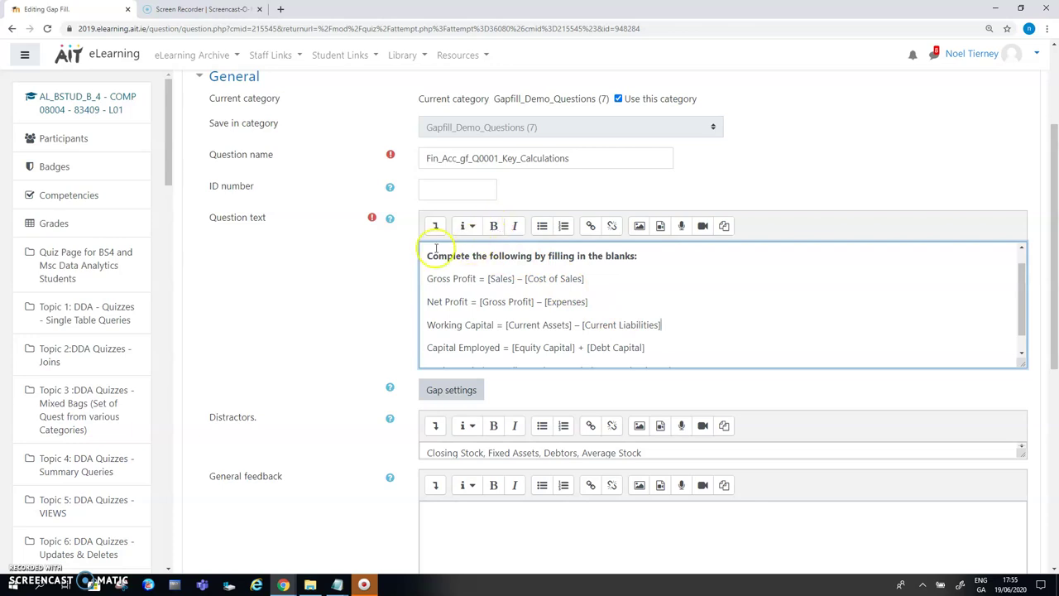
{"action": "left_click_drag", "start_coordinate": [427, 256], "coordinate": [639, 255]}
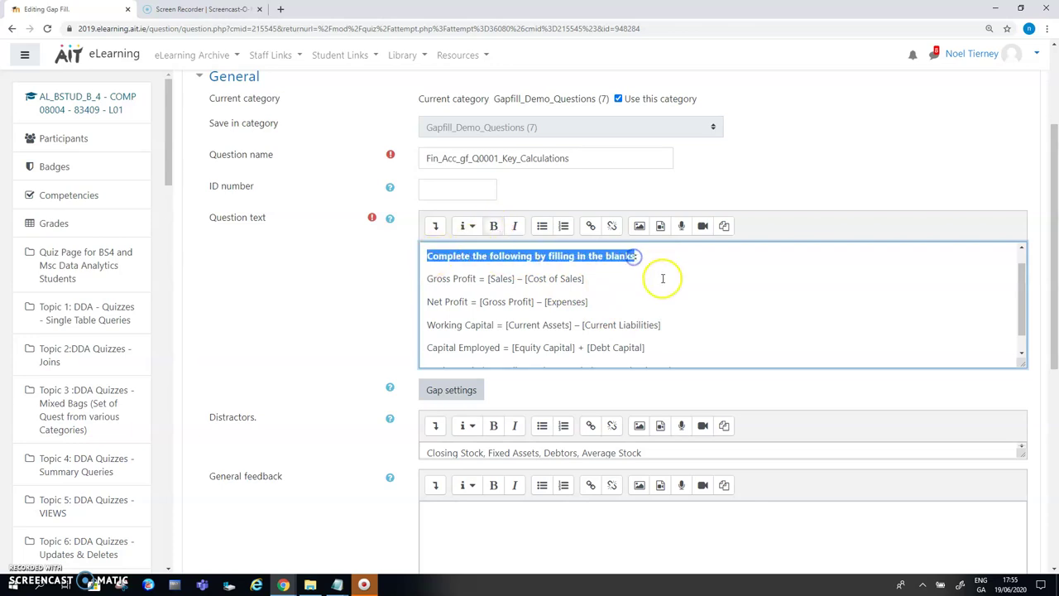
{"action": "left_click", "coordinate": [663, 278]}
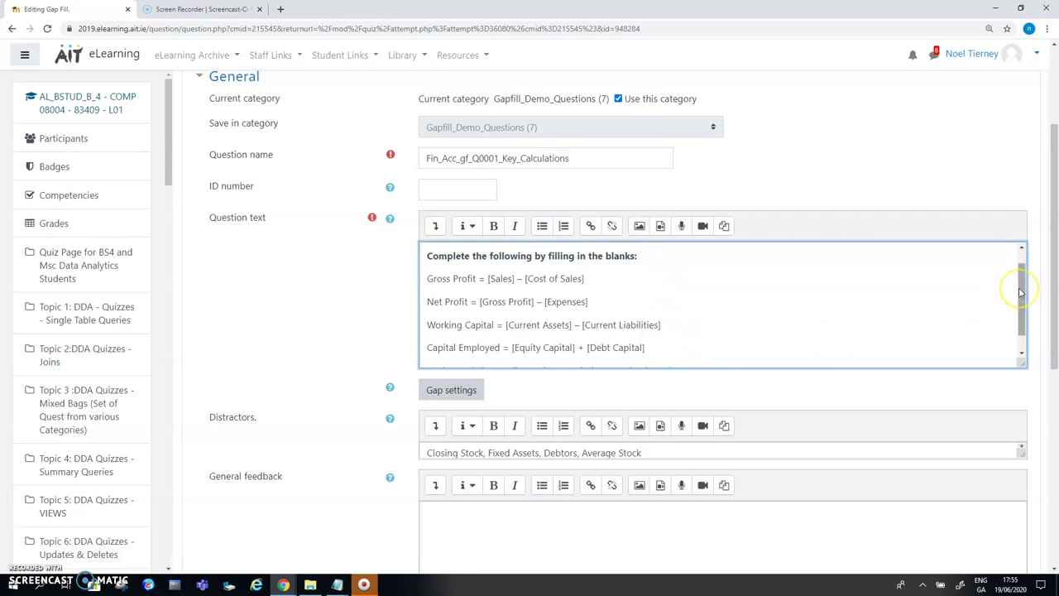
{"action": "left_click_drag", "start_coordinate": [1019, 292], "coordinate": [1048, 428]}
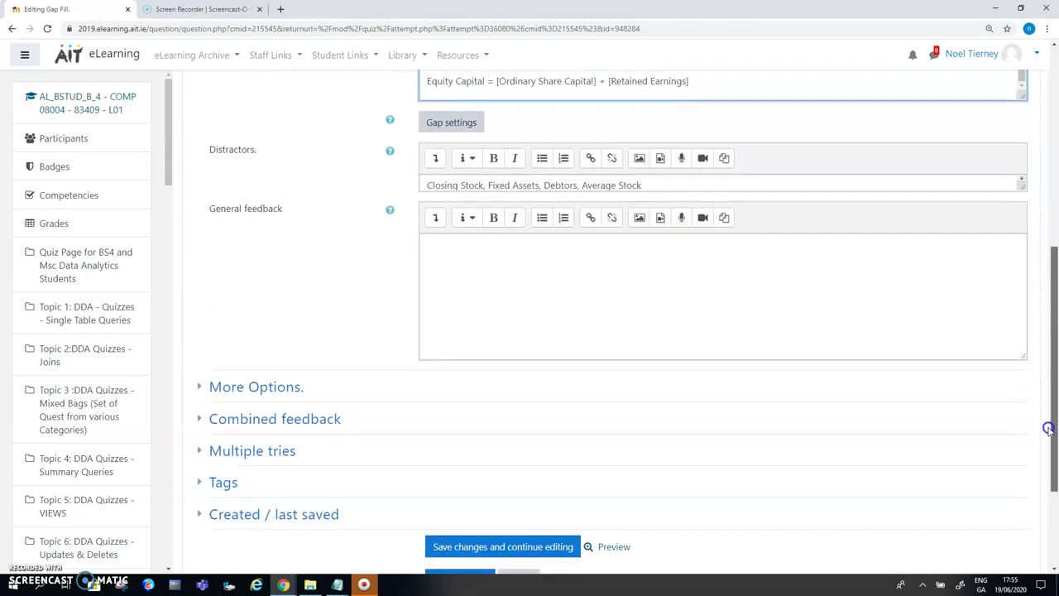
Expand More Options, keeping '[ ]' as gap delimiters and 'gapfill' as the answer display.
{"action": "left_click", "coordinate": [201, 389]}
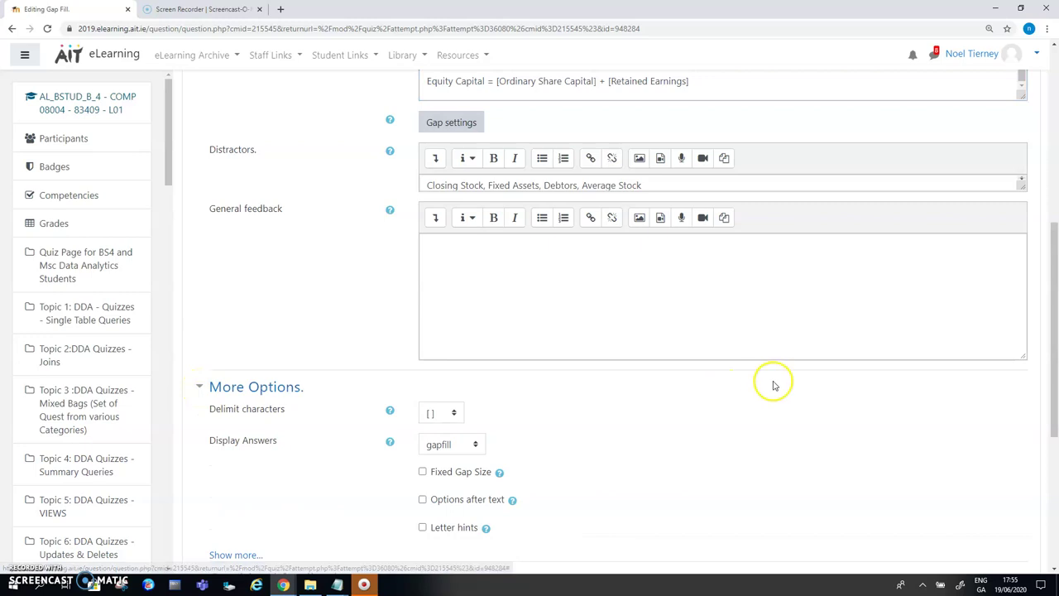
{"action": "left_click_drag", "start_coordinate": [1052, 269], "coordinate": [1055, 350]}
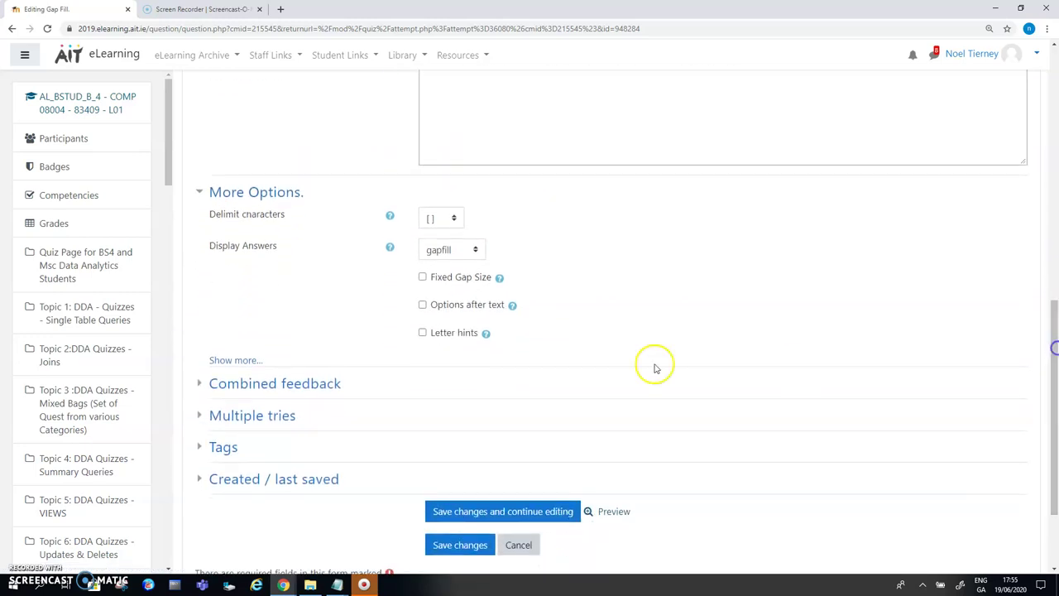
{"action": "left_click", "coordinate": [455, 222]}
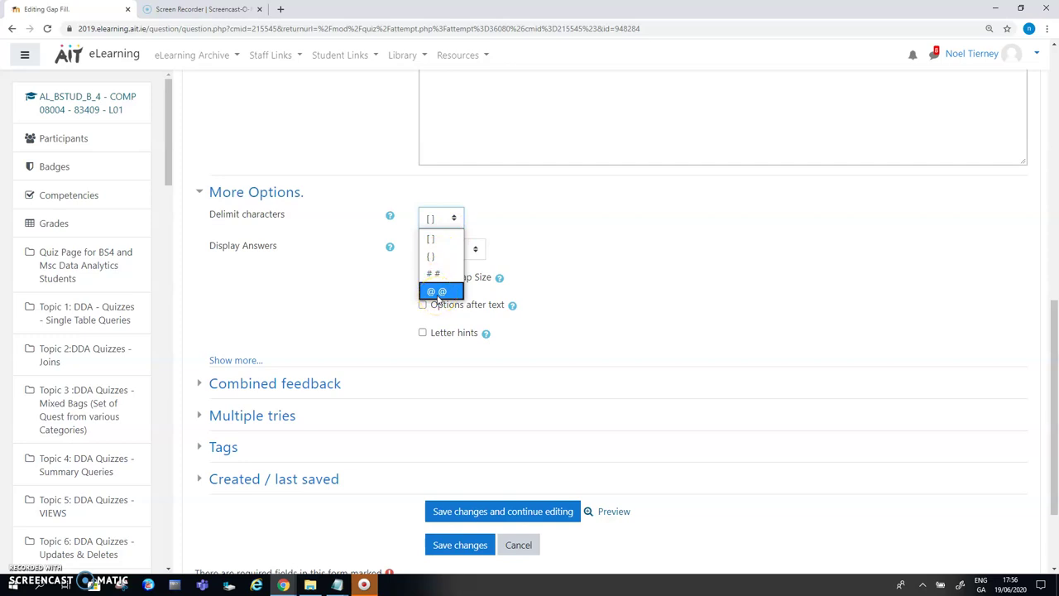
{"action": "left_click", "coordinate": [455, 217]}
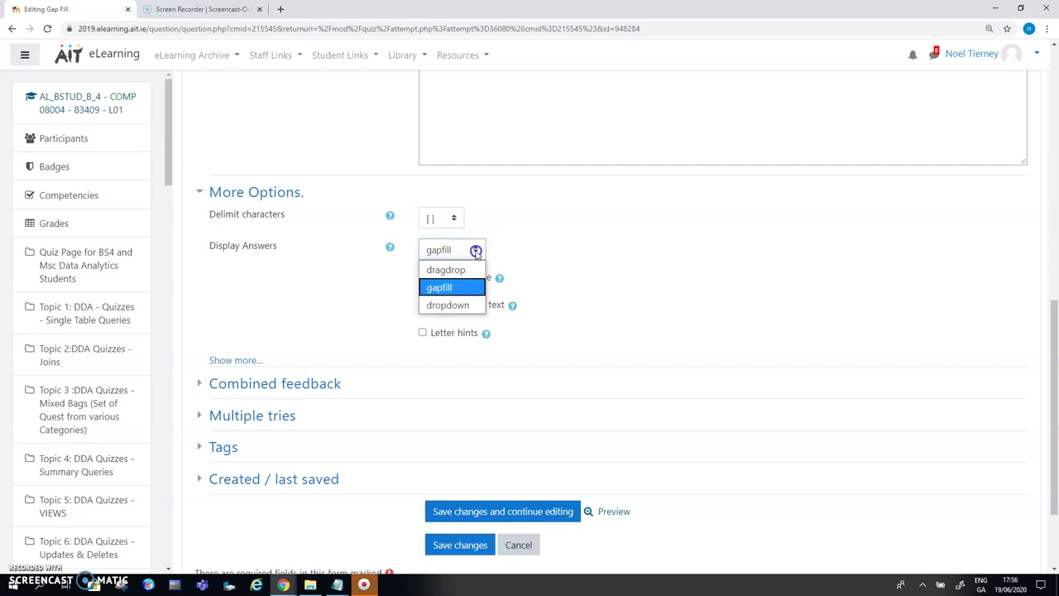
{"action": "left_click", "coordinate": [459, 289]}
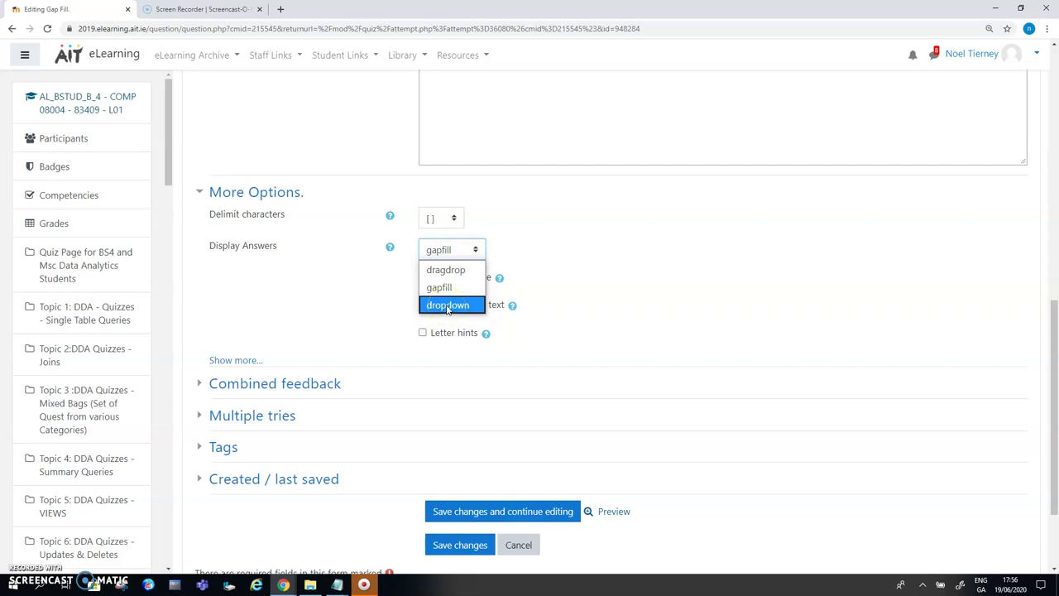
{"action": "left_click", "coordinate": [444, 274]}
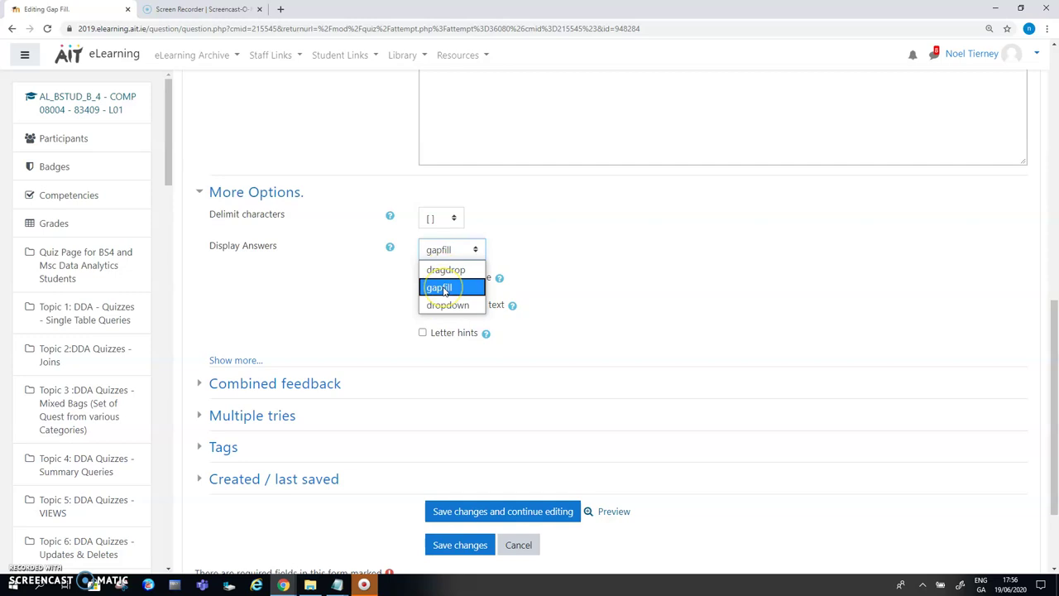
{"action": "left_click", "coordinate": [441, 288]}
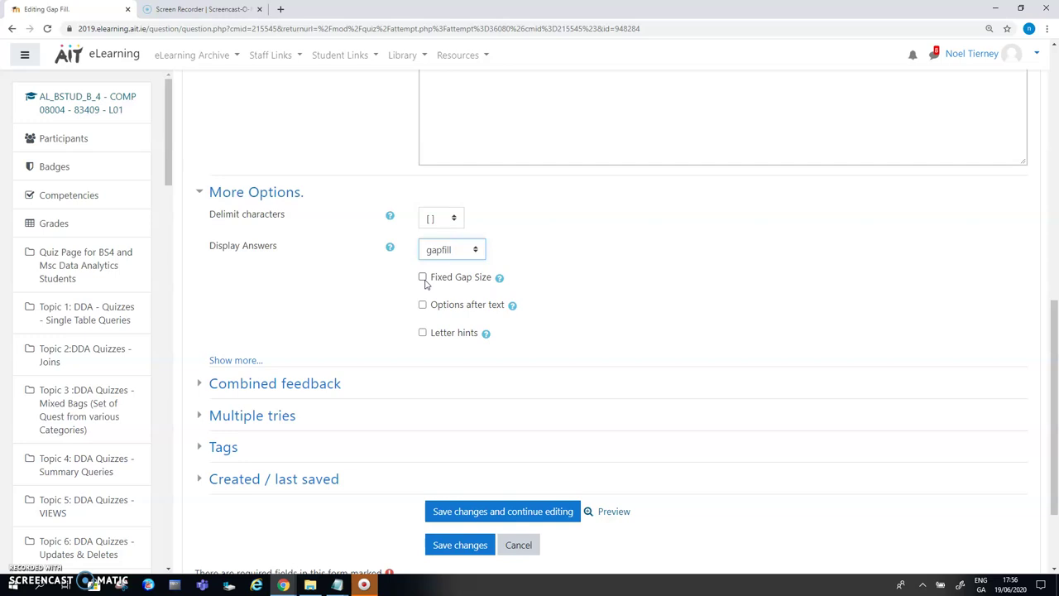
{"action": "left_click", "coordinate": [424, 282]}
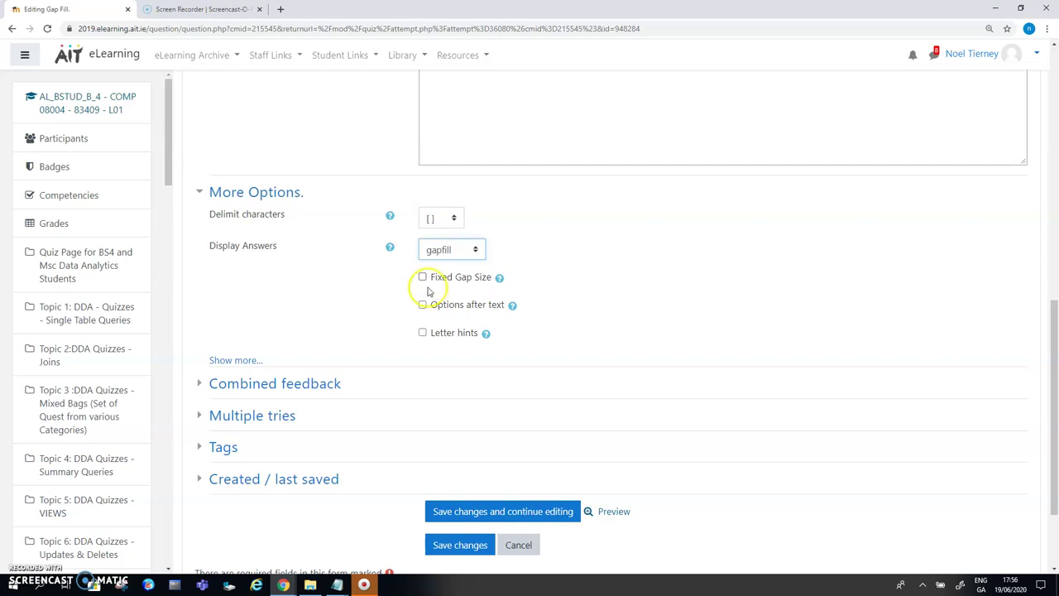
Show the remaining options, leaving Disable Regex, No Duplicates and Case Sensitive unticked.
{"action": "left_click", "coordinate": [232, 361]}
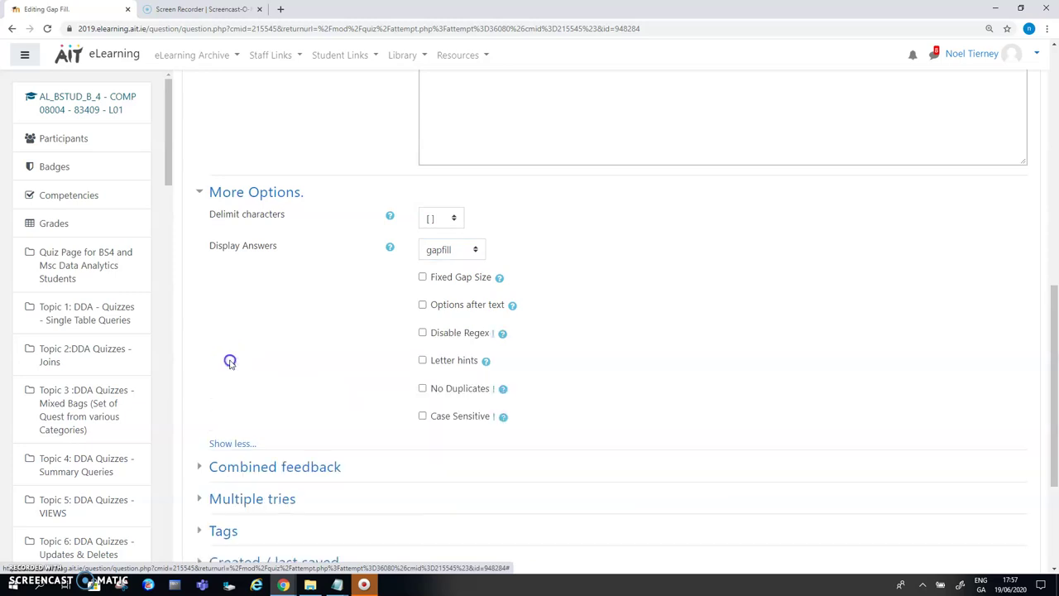
{"action": "left_click", "coordinate": [422, 418]}
{"action": "left_click", "coordinate": [422, 417]}
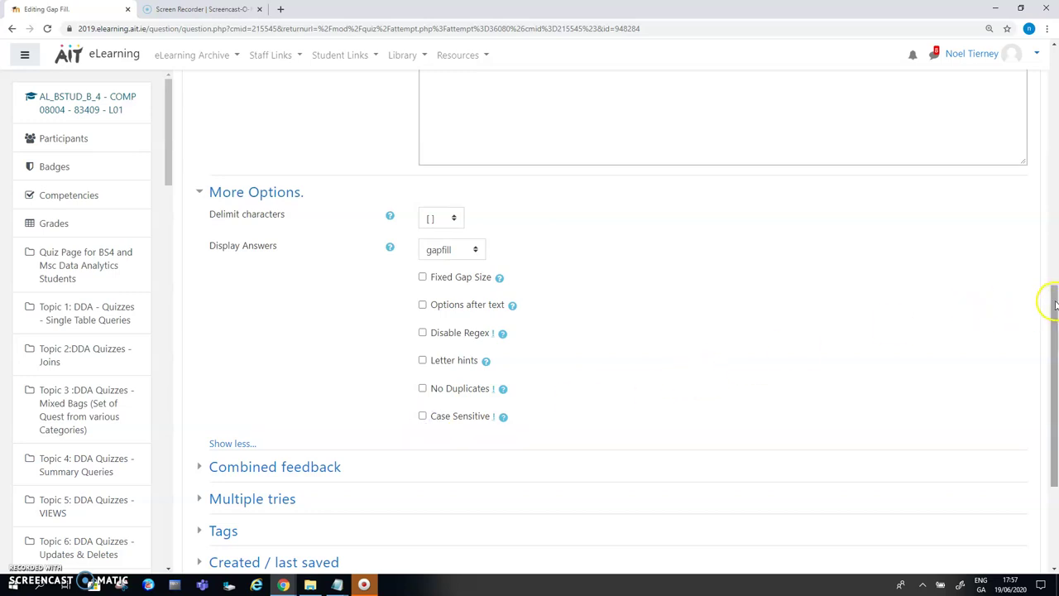
{"action": "left_click_drag", "start_coordinate": [1053, 307], "coordinate": [1046, 351]}
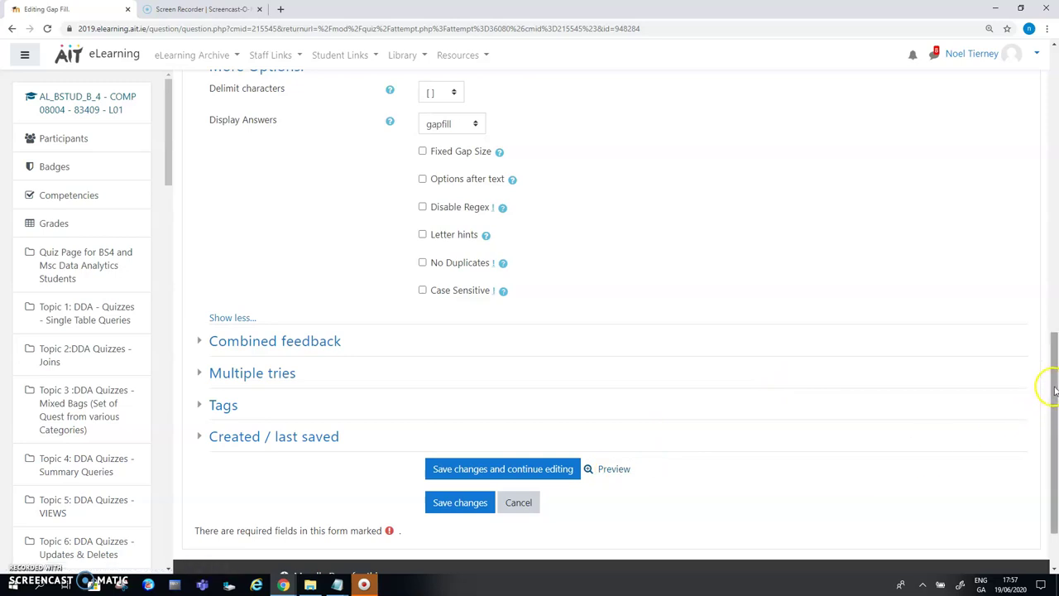
{"action": "left_click_drag", "start_coordinate": [1055, 391], "coordinate": [1052, 424]}
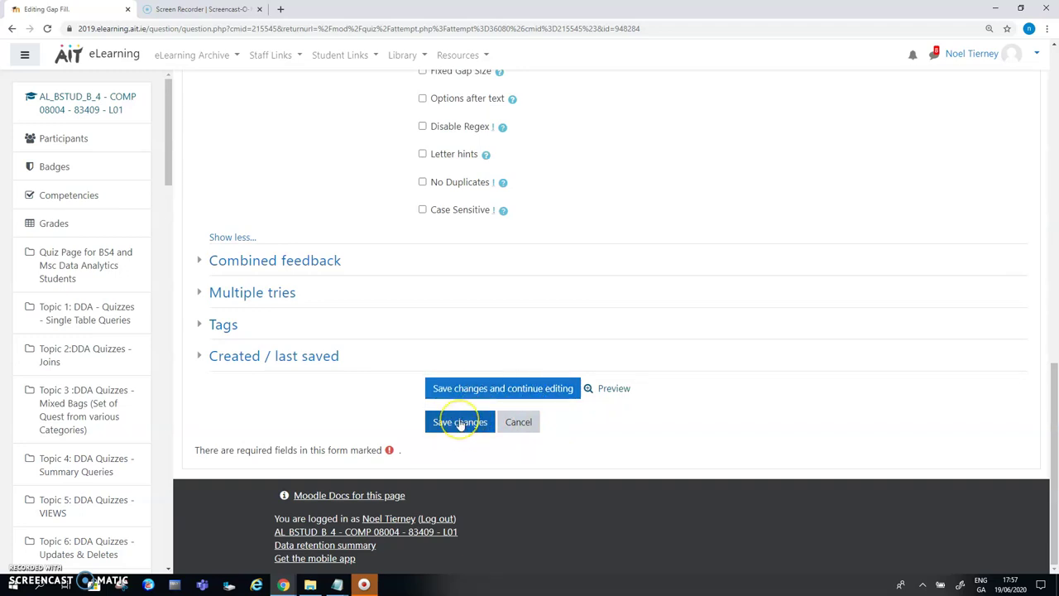
Save the edited gap fill question and go to question 3 in the quiz preview.
{"action": "left_click", "coordinate": [460, 423]}
{"action": "left_click", "coordinate": [459, 423]}
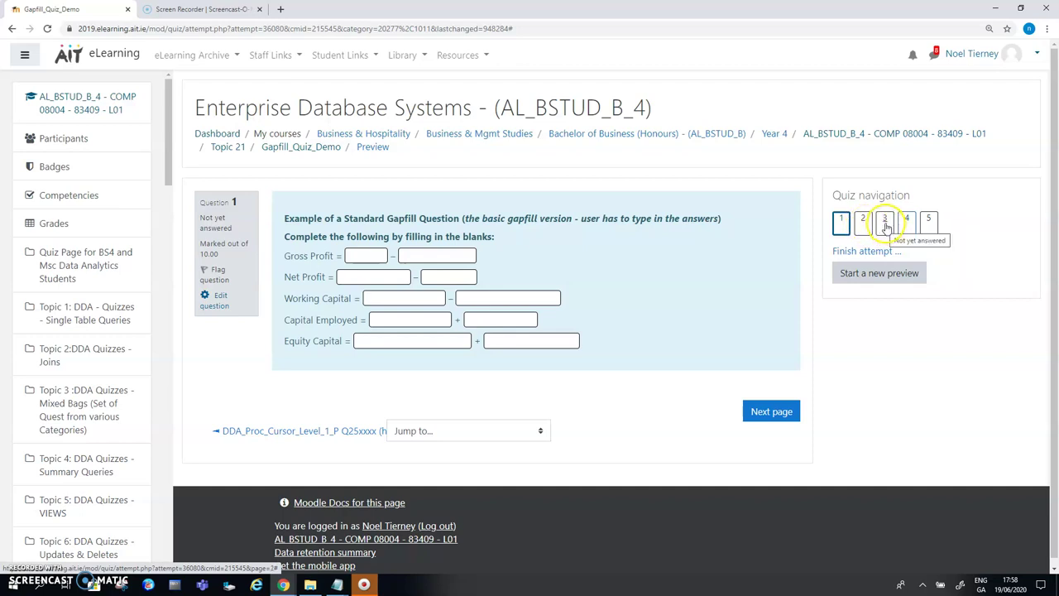
{"action": "left_click", "coordinate": [885, 227]}
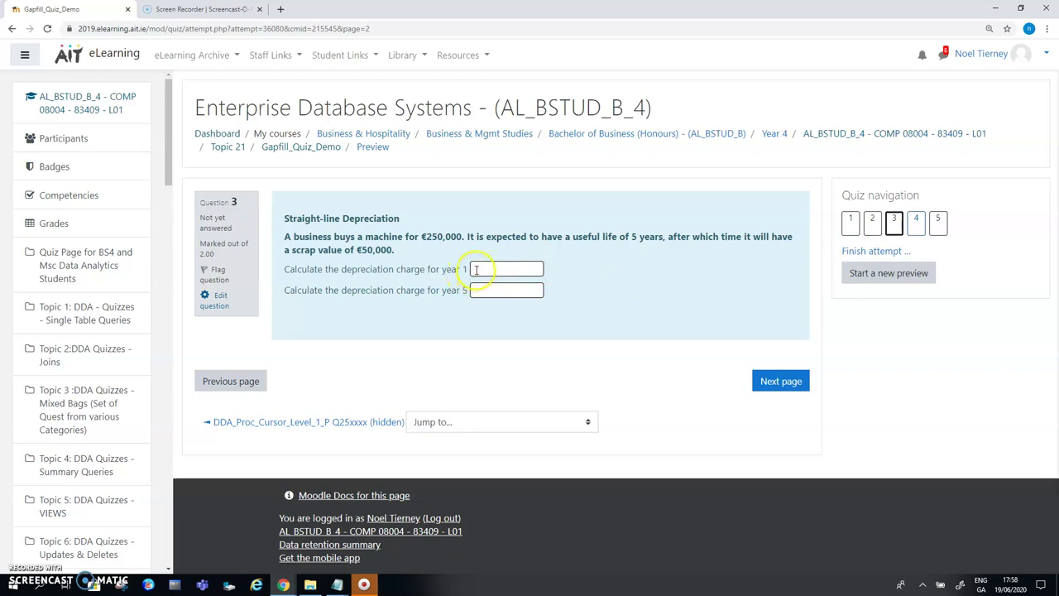
Enter 40000.00 as the year 1 depreciation charge.
{"action": "left_click", "coordinate": [478, 270]}
{"action": "type", "text": "40000"}
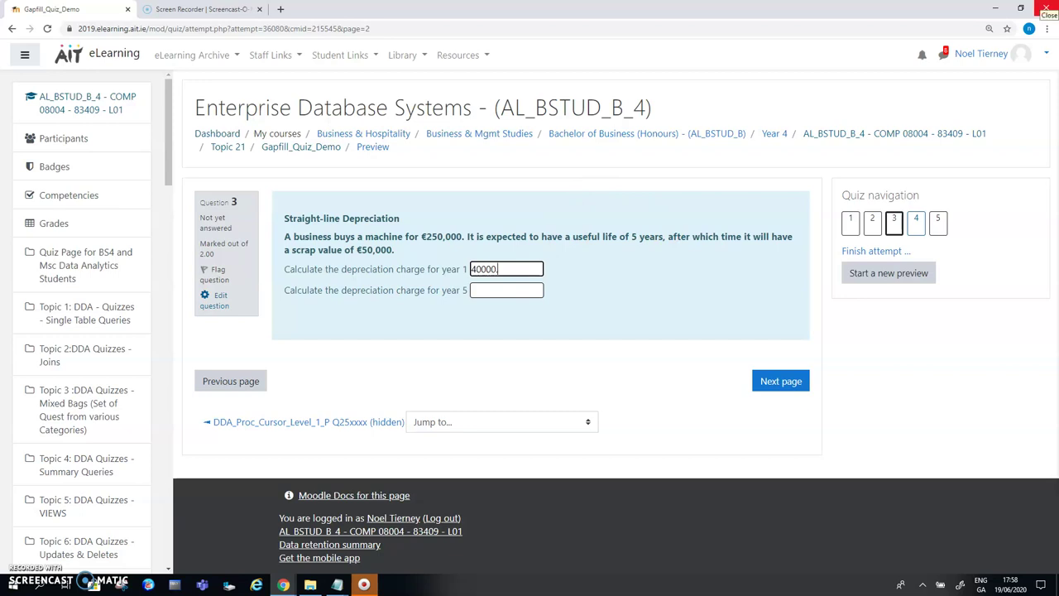
{"action": "type", "text": ".00"}
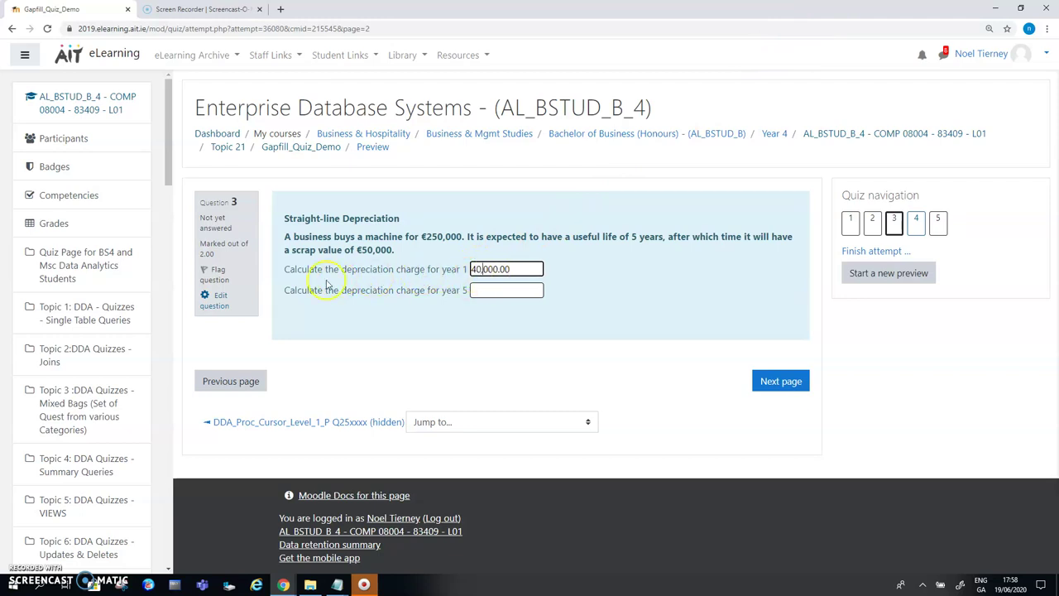
Leave the preview and open the straight-line depreciation question's editing form.
{"action": "left_click", "coordinate": [220, 304]}
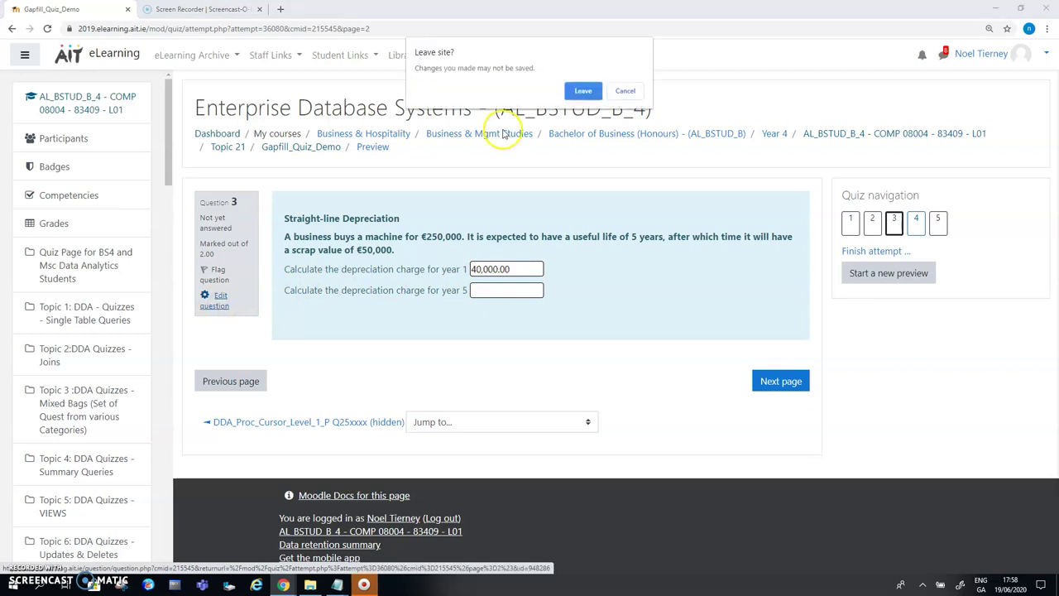
{"action": "left_click", "coordinate": [584, 91]}
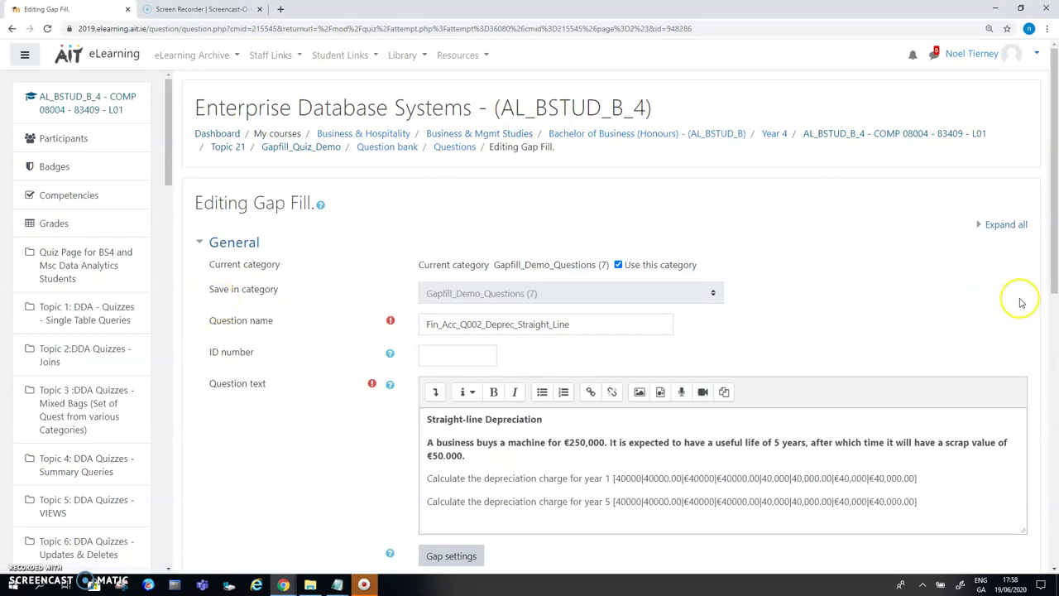
{"action": "left_click_drag", "start_coordinate": [1054, 232], "coordinate": [1047, 276]}
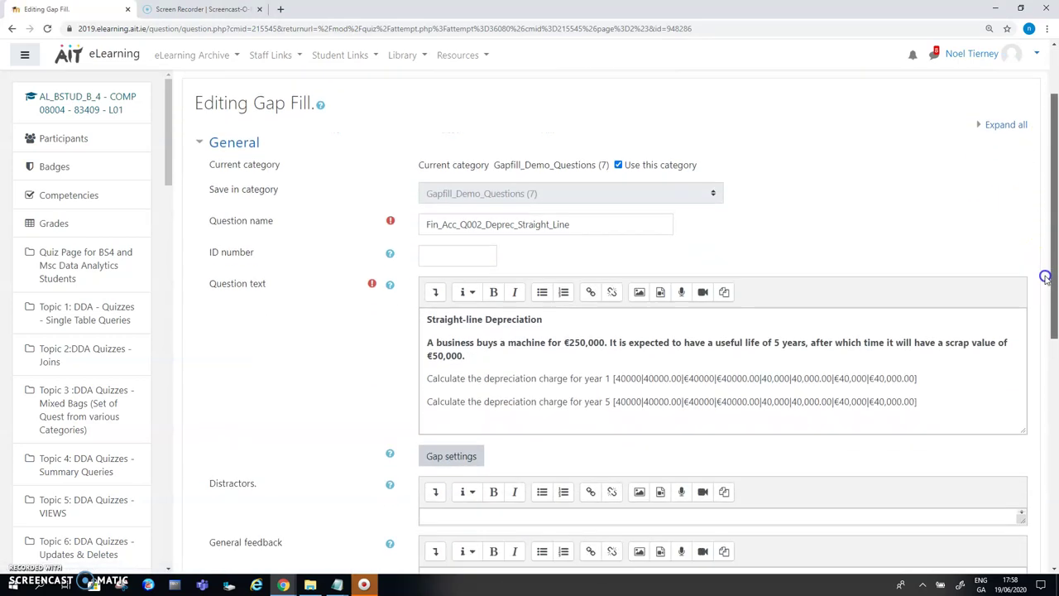
Inspect the year 1 and year 5 gaps' bracketed 40,000 alternative answers in the Question text.
{"action": "left_click", "coordinate": [616, 339]}
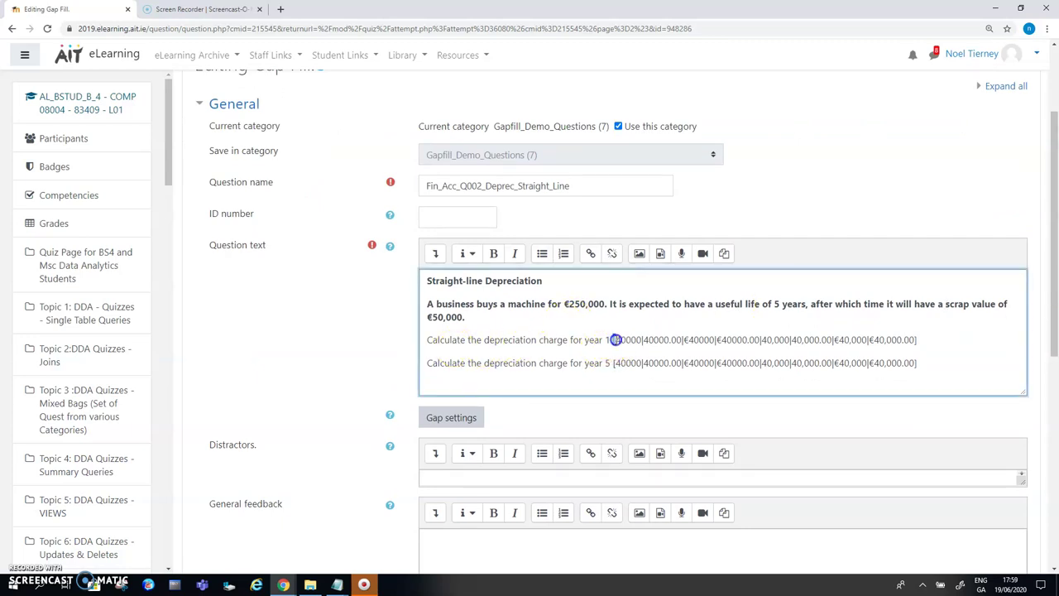
{"action": "left_click", "coordinate": [917, 340]}
{"action": "left_click", "coordinate": [642, 340]}
{"action": "left_click_drag", "start_coordinate": [1052, 333], "coordinate": [1054, 356]}
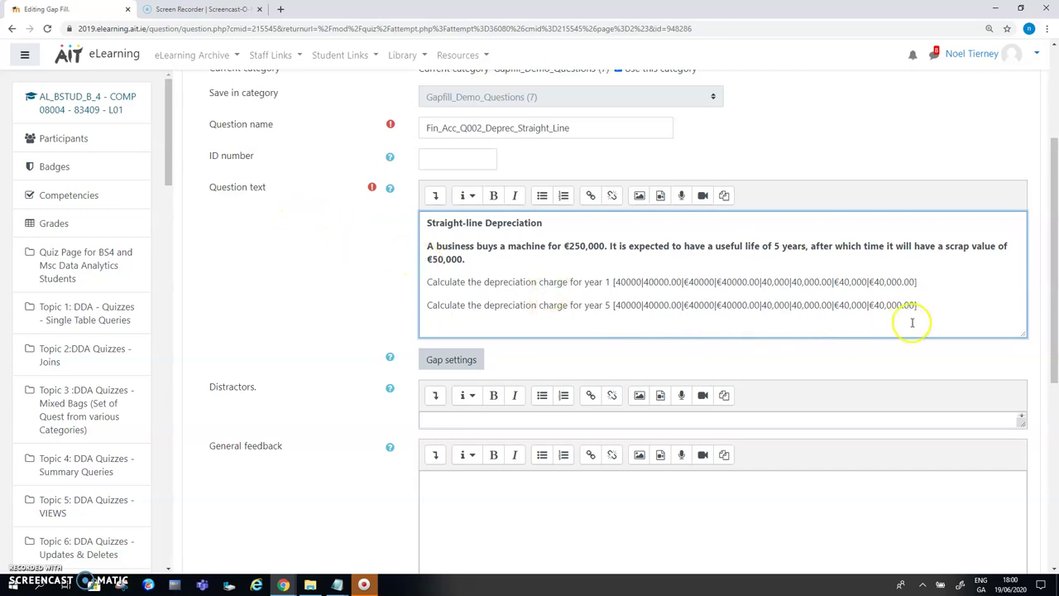
{"action": "mouse_move", "coordinate": [1045, 310]}
{"action": "left_mouse_down"}
{"action": "mouse_move", "coordinate": [1047, 332]}
{"action": "mouse_move", "coordinate": [1041, 308]}
{"action": "left_mouse_up"}
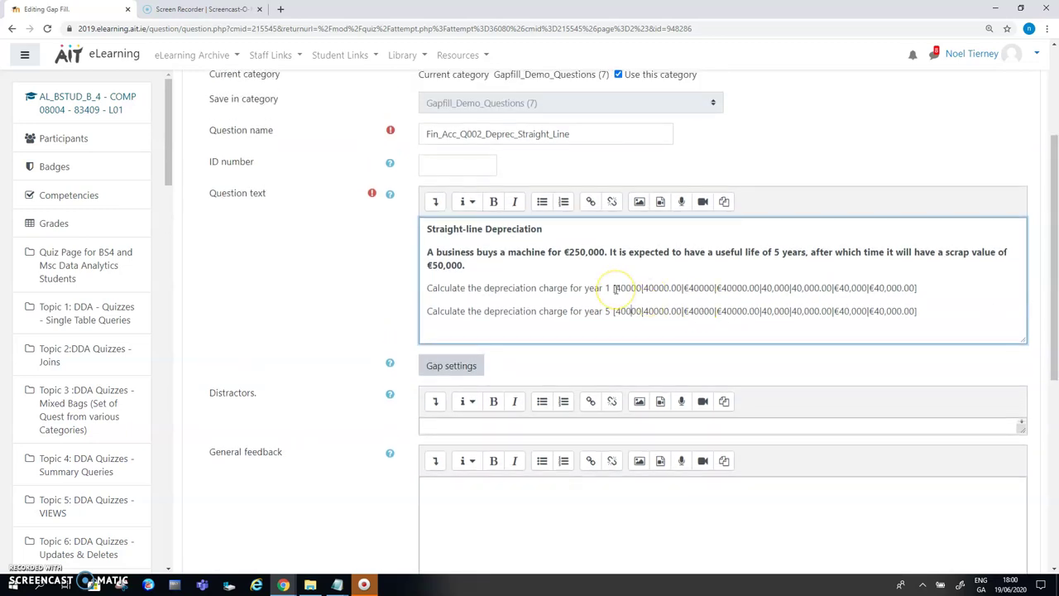
{"action": "left_click_drag", "start_coordinate": [614, 288], "coordinate": [646, 289]}
{"action": "left_click", "coordinate": [669, 291]}
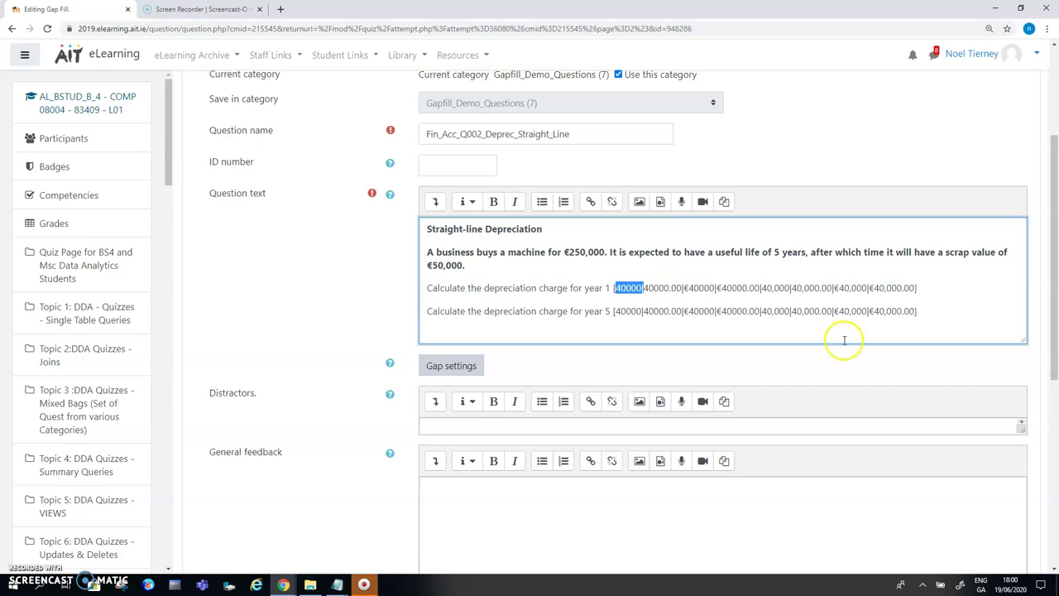
{"action": "left_click_drag", "start_coordinate": [1055, 352], "coordinate": [1055, 490]}
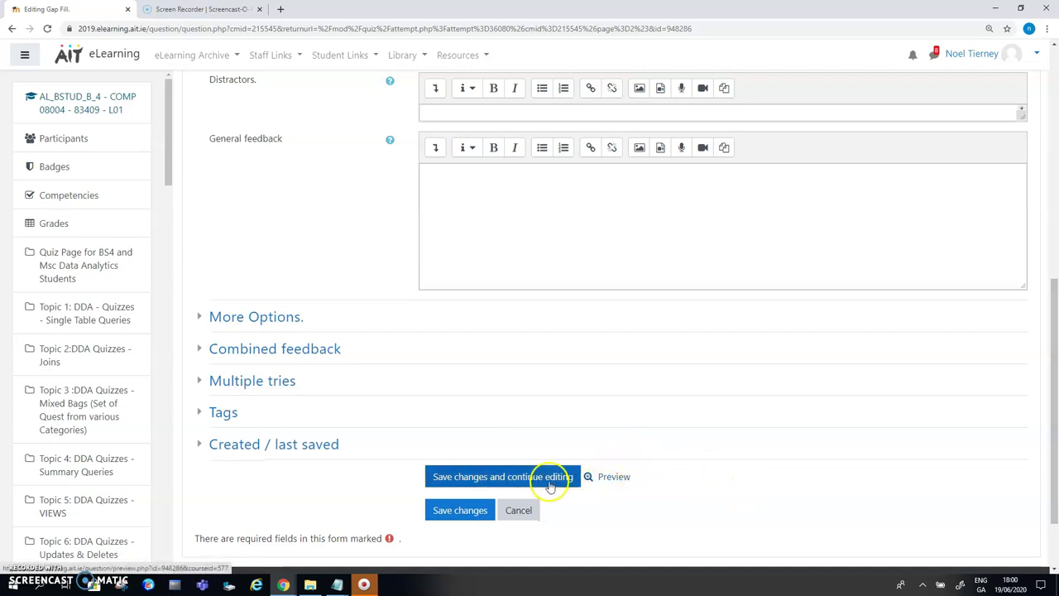
Save the depreciation question and return to the question 3 preview.
{"action": "left_click", "coordinate": [462, 511]}
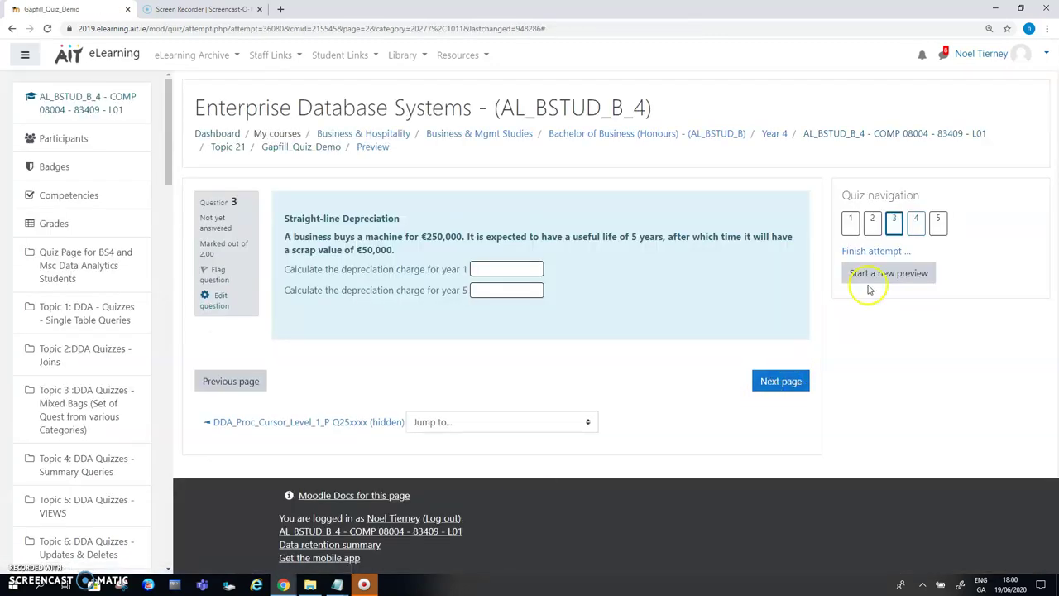
Go to question 4, the Divoc sales budget, and open its Gap Fill editing form.
{"action": "left_click", "coordinate": [917, 222]}
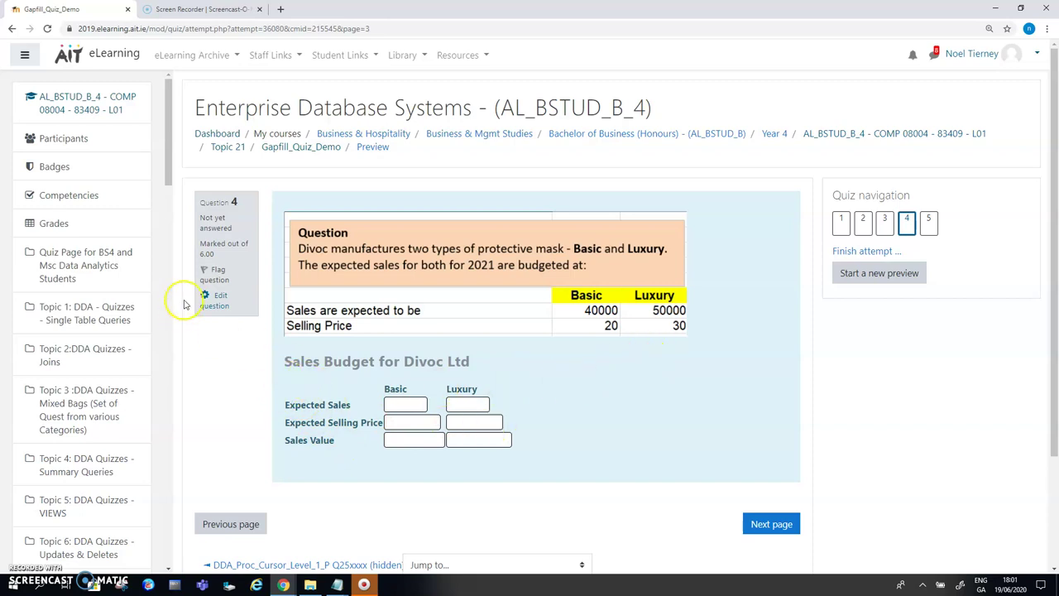
{"action": "left_click", "coordinate": [218, 303]}
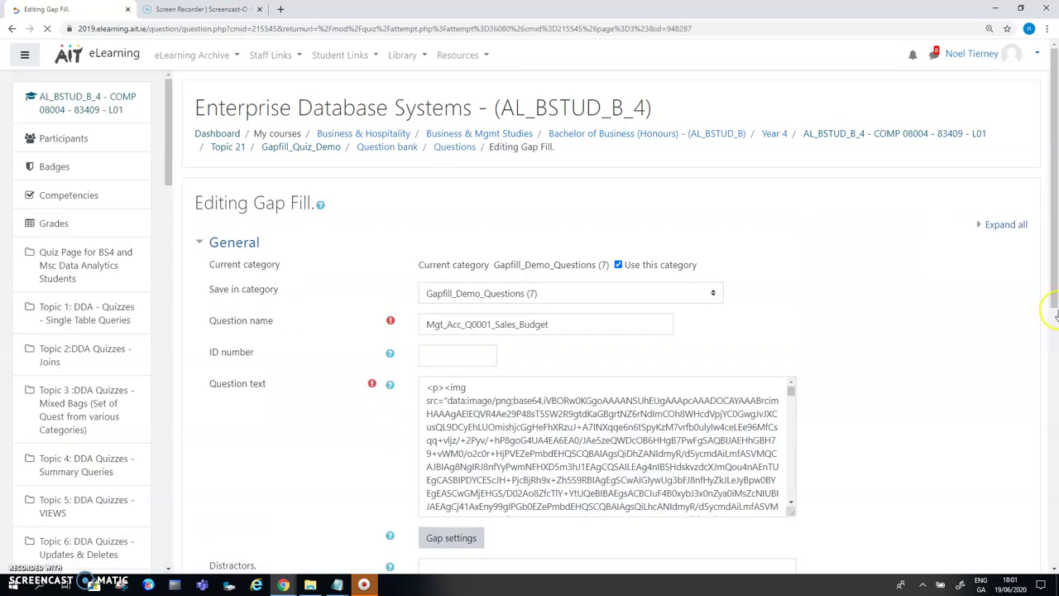
Expand the editor toolbar and scroll the question text to the Divoc Ltd Sales Budget table.
{"action": "left_click_drag", "start_coordinate": [1049, 274], "coordinate": [1055, 341]}
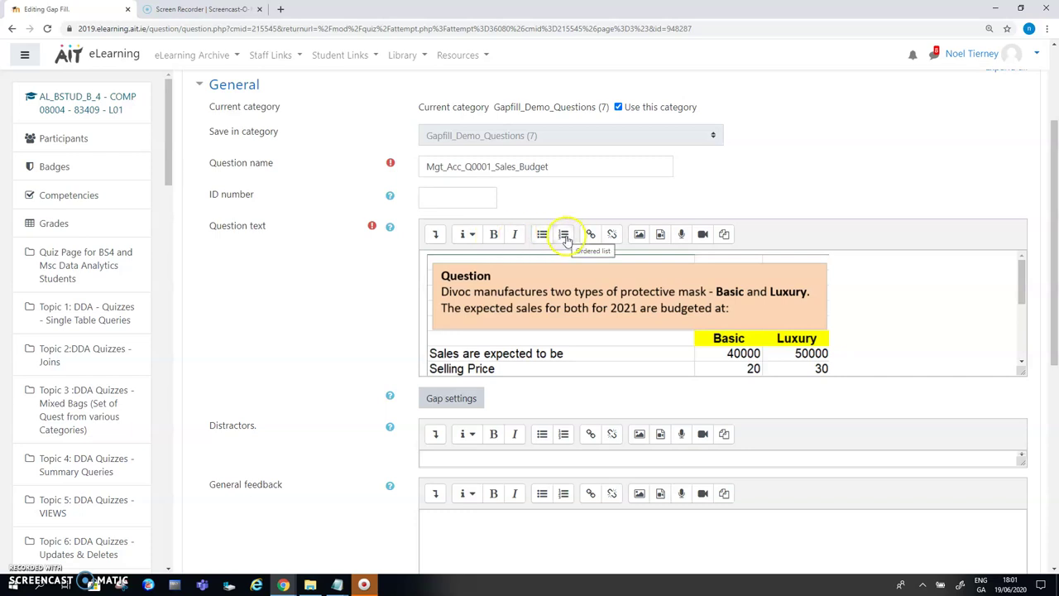
{"action": "left_click", "coordinate": [437, 236]}
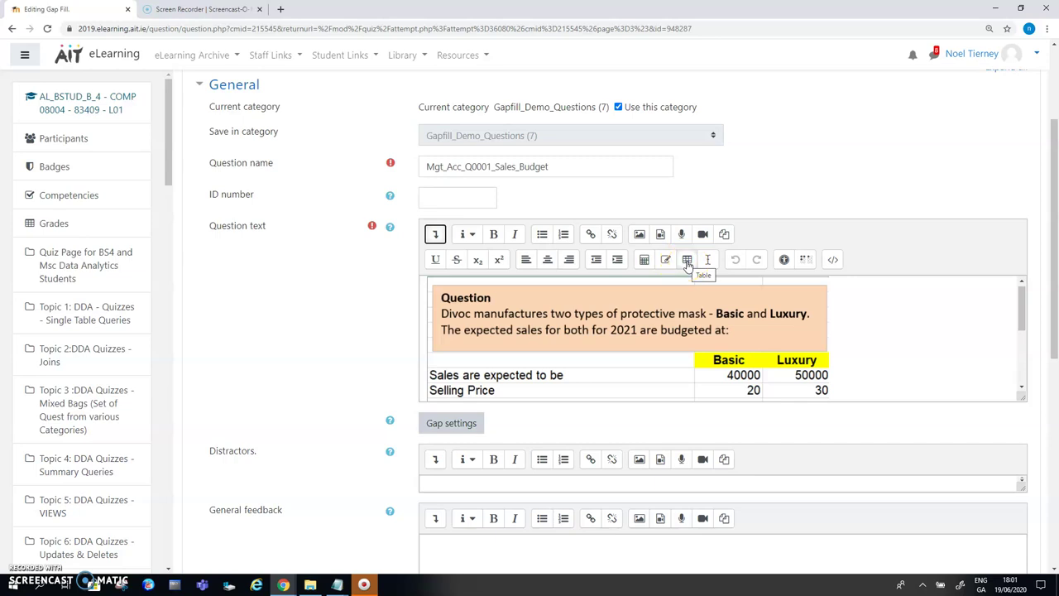
{"action": "left_click", "coordinate": [692, 327]}
{"action": "left_click_drag", "start_coordinate": [1024, 307], "coordinate": [1023, 364]}
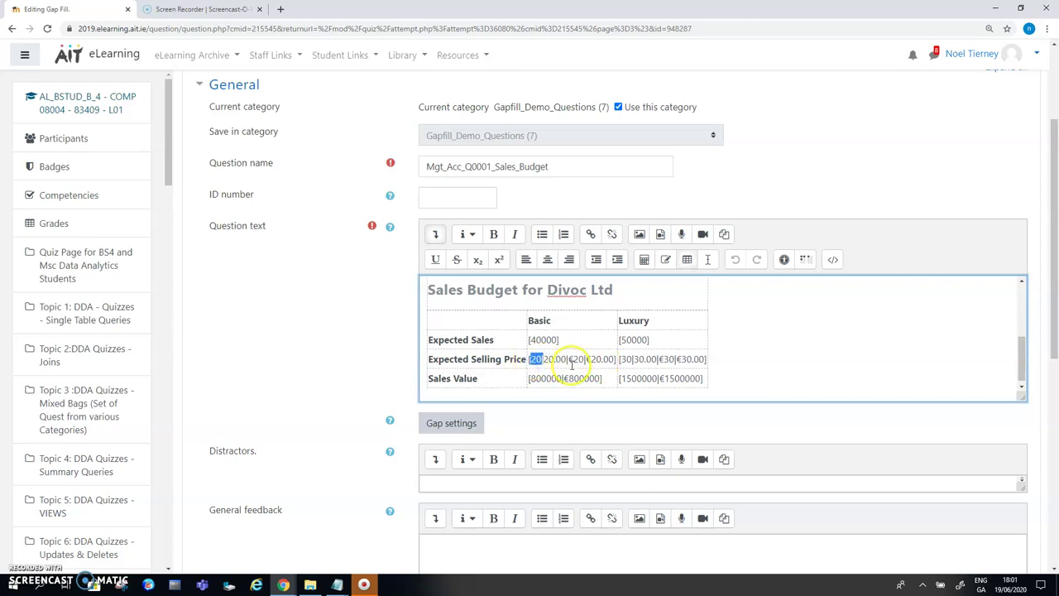
{"action": "left_click", "coordinate": [854, 353]}
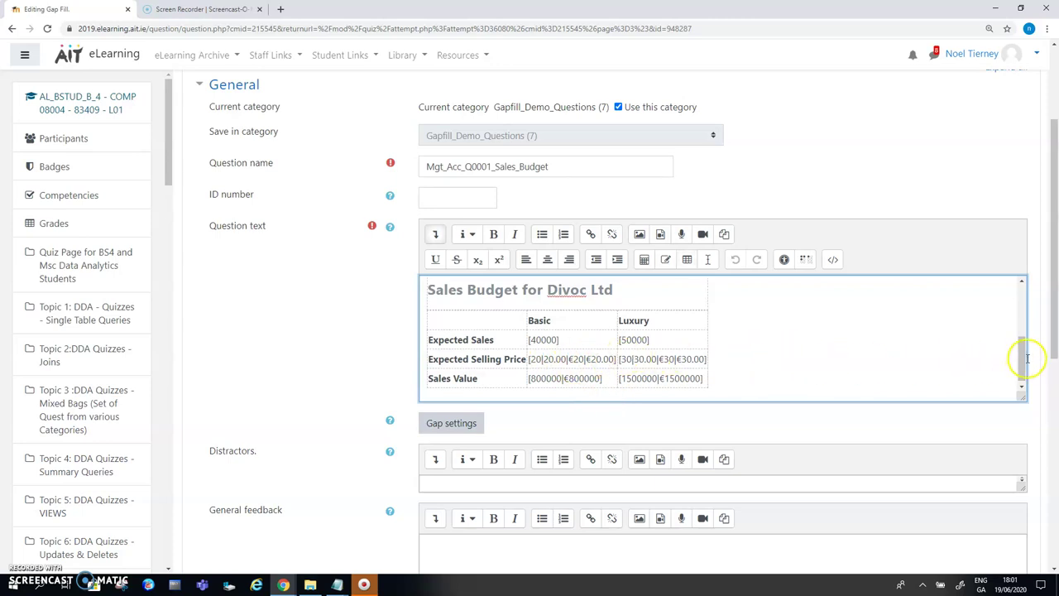
{"action": "scroll", "coordinate": [1052, 357], "scroll_direction": "down", "scroll_amount": 1}
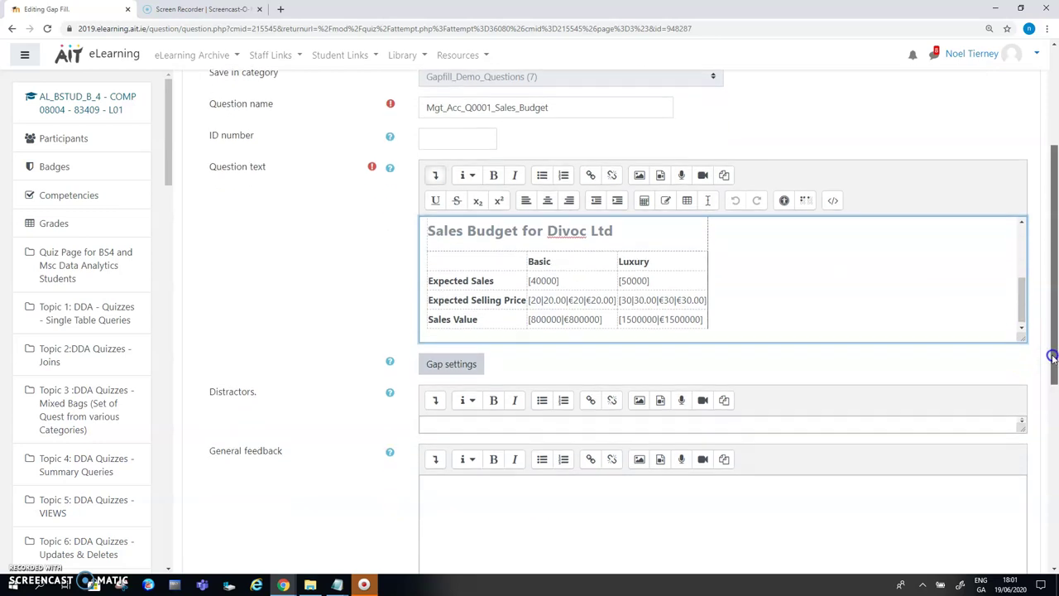
{"action": "mouse_move", "coordinate": [1053, 358]}
{"action": "left_mouse_down"}
{"action": "mouse_move", "coordinate": [1047, 350]}
{"action": "mouse_move", "coordinate": [1049, 374]}
{"action": "left_mouse_up"}
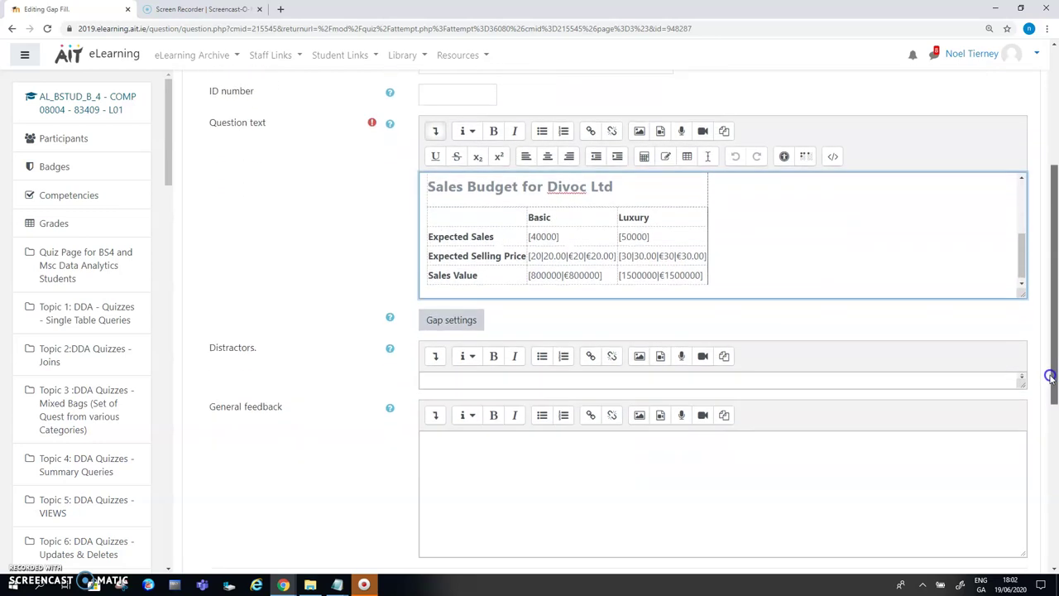
Switch to Gap settings and open the settings for the Basic Sales Value gap (800000|€800000).
{"action": "left_click", "coordinate": [447, 323]}
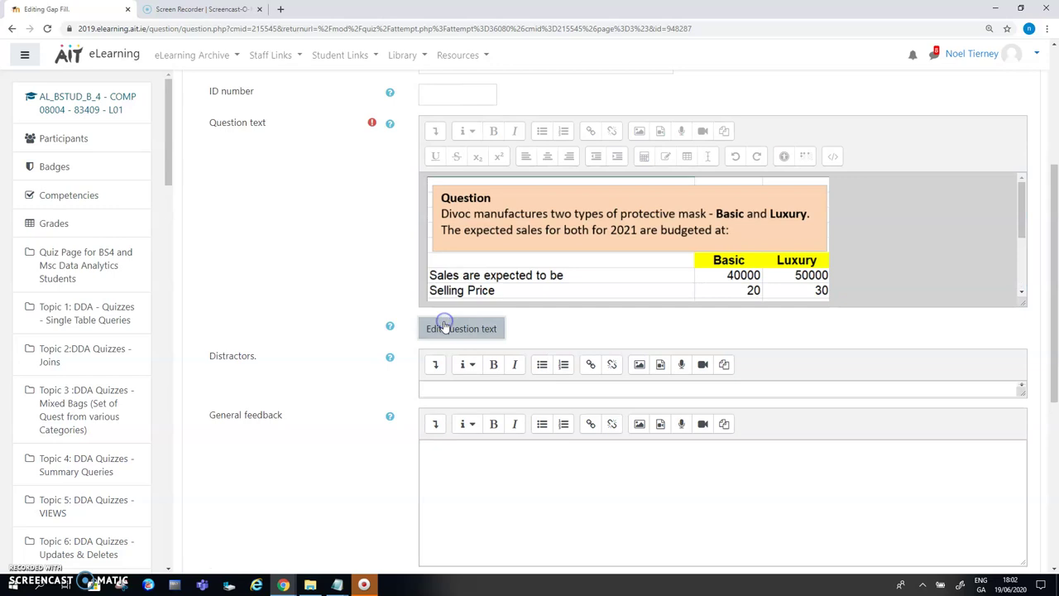
{"action": "left_click", "coordinate": [908, 270]}
{"action": "left_click_drag", "start_coordinate": [1021, 217], "coordinate": [1019, 266]}
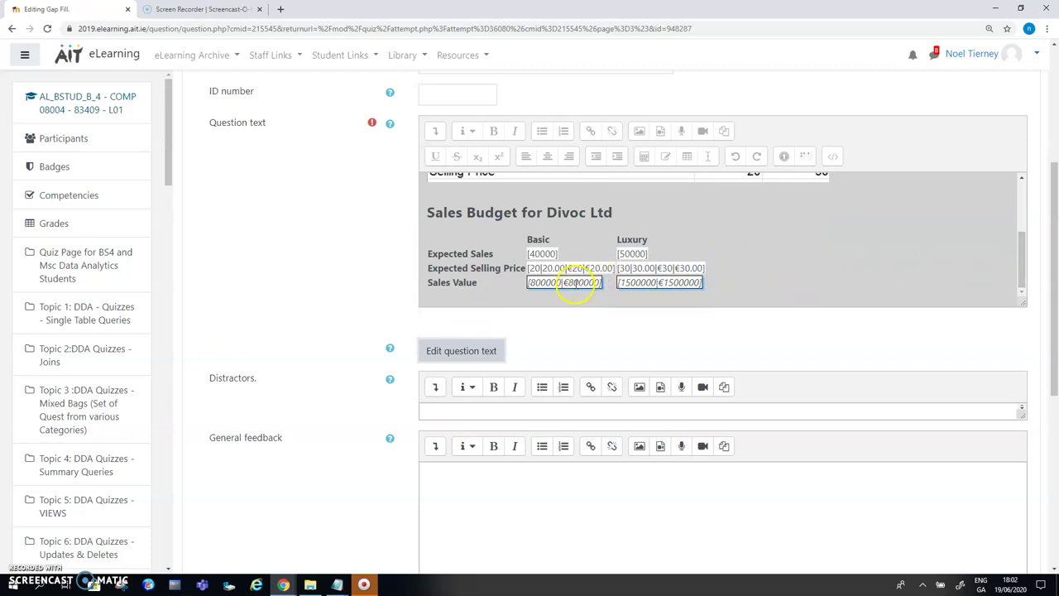
{"action": "left_click", "coordinate": [576, 282]}
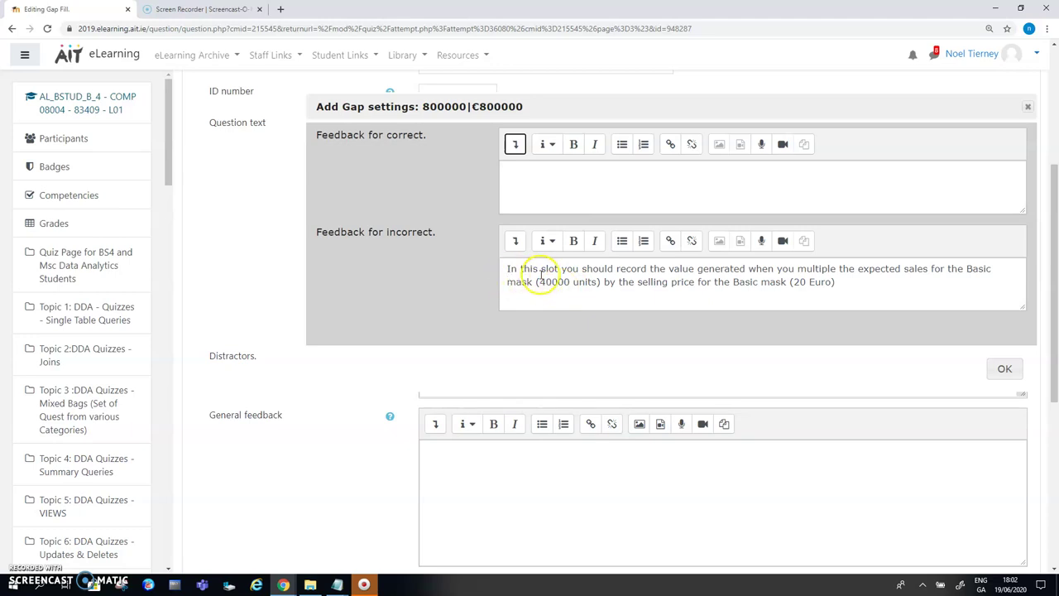
Fix the spelling of 'multiply' in the gap's incorrect-answer feedback and confirm with OK.
{"action": "left_click", "coordinate": [833, 268]}
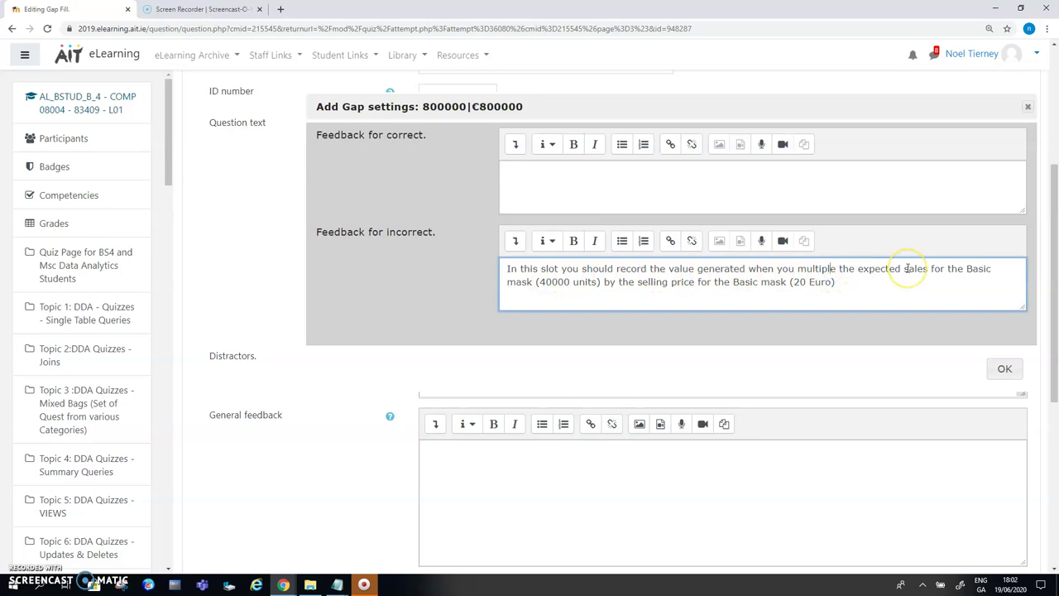
{"action": "key", "text": "Delete"}
{"action": "type", "text": "y"}
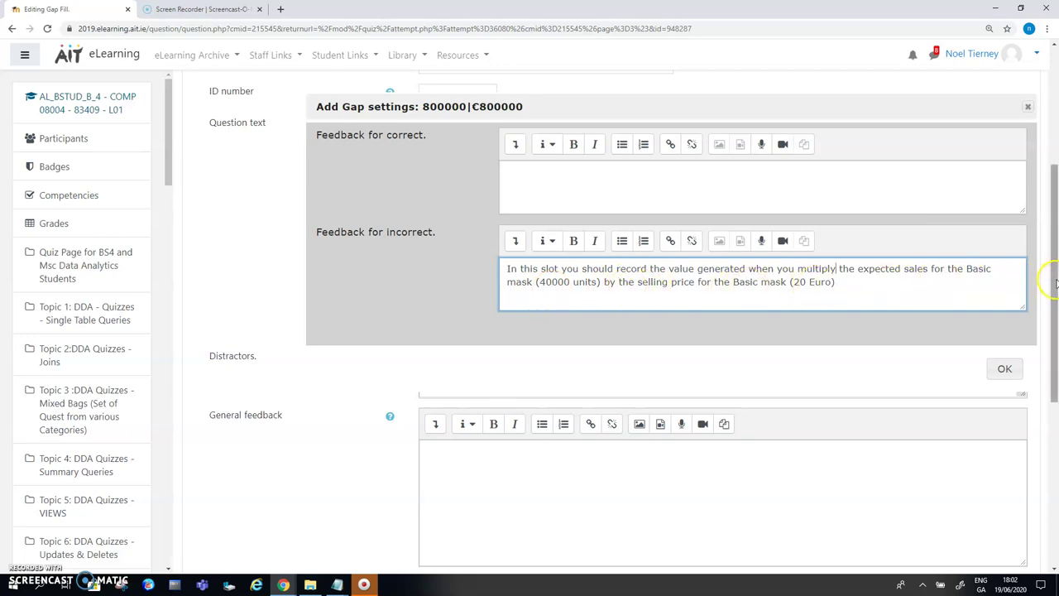
{"action": "left_click_drag", "start_coordinate": [1049, 278], "coordinate": [1051, 282]}
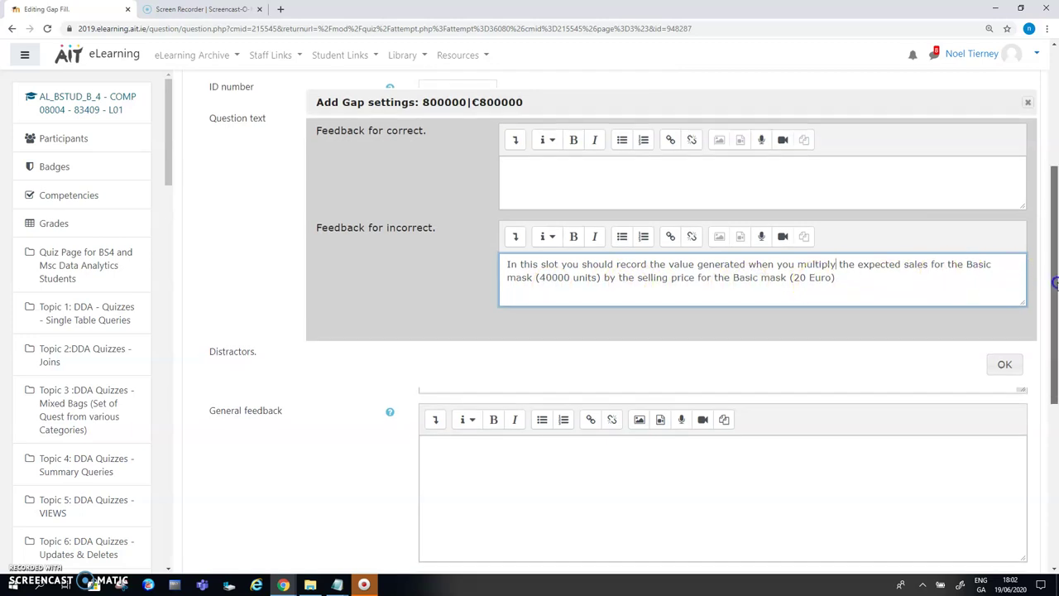
{"action": "left_click", "coordinate": [1004, 367]}
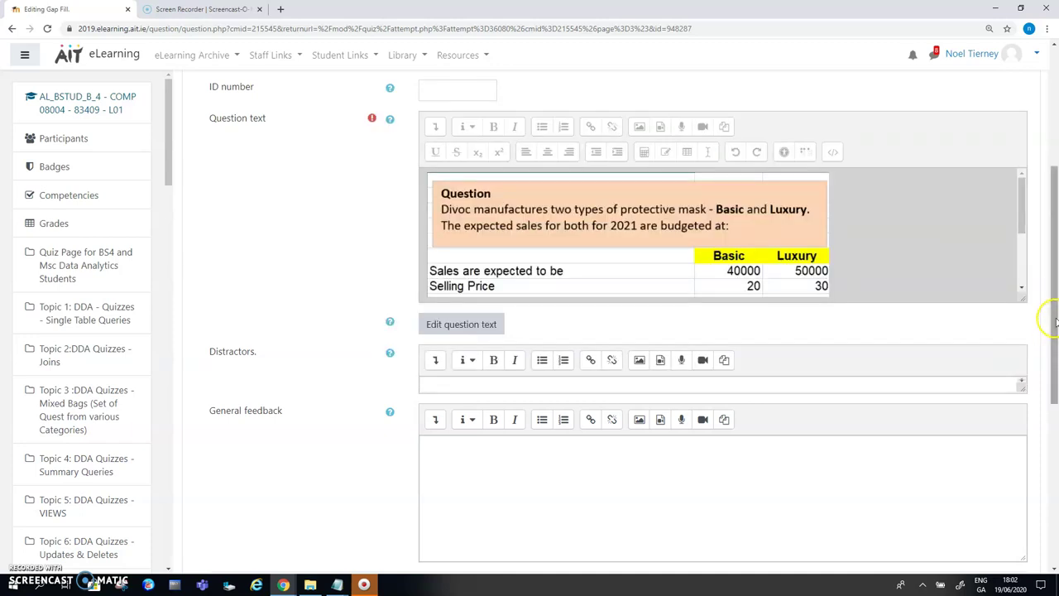
{"action": "left_click_drag", "start_coordinate": [1051, 300], "coordinate": [1048, 439]}
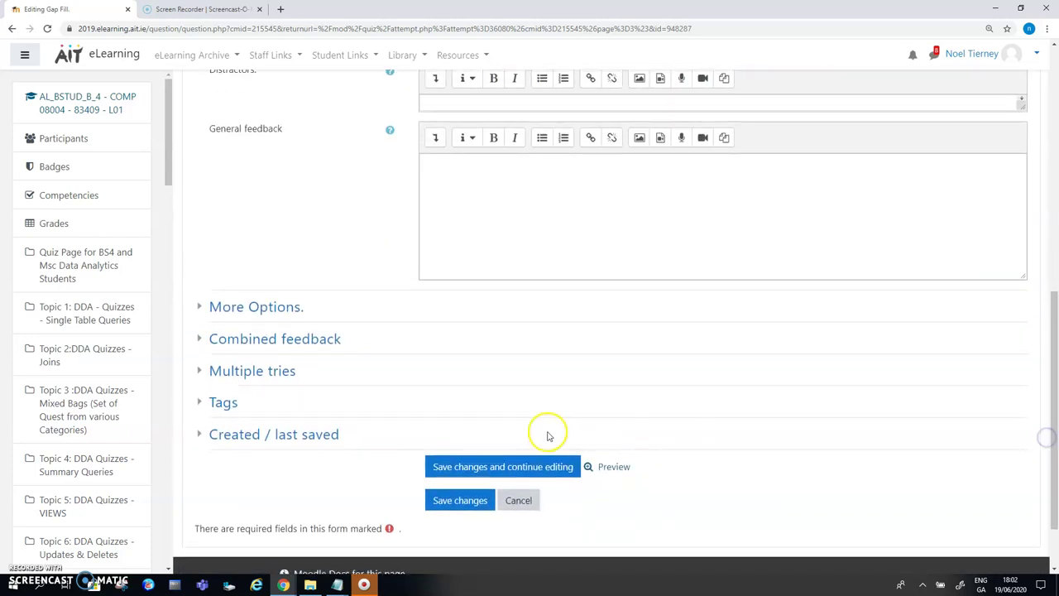
Save the sales-budget question with 'Save changes and continue editing' and scroll down the form.
{"action": "left_click", "coordinate": [490, 468]}
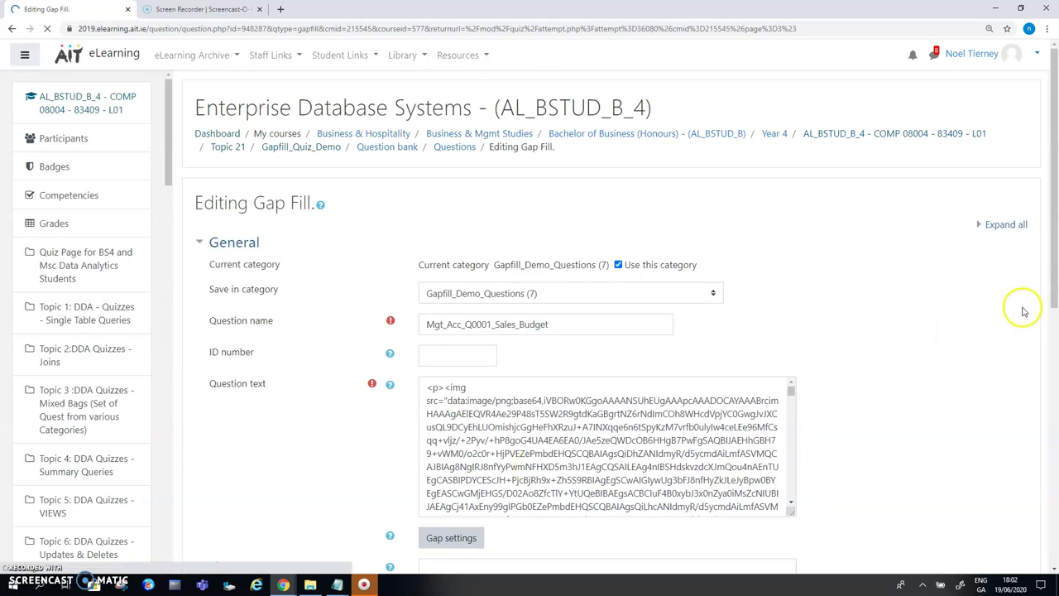
{"action": "left_click_drag", "start_coordinate": [1050, 273], "coordinate": [1043, 472]}
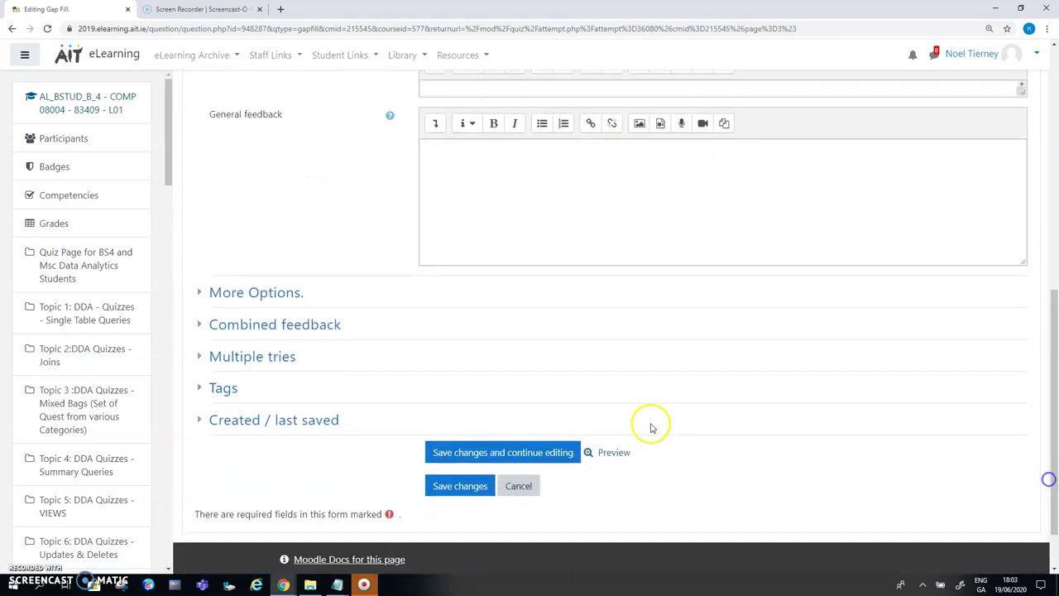
Preview the question in an enlarged window and fill the Basic gaps with 40000, 20.00 and 800,000.00.
{"action": "left_click", "coordinate": [612, 453]}
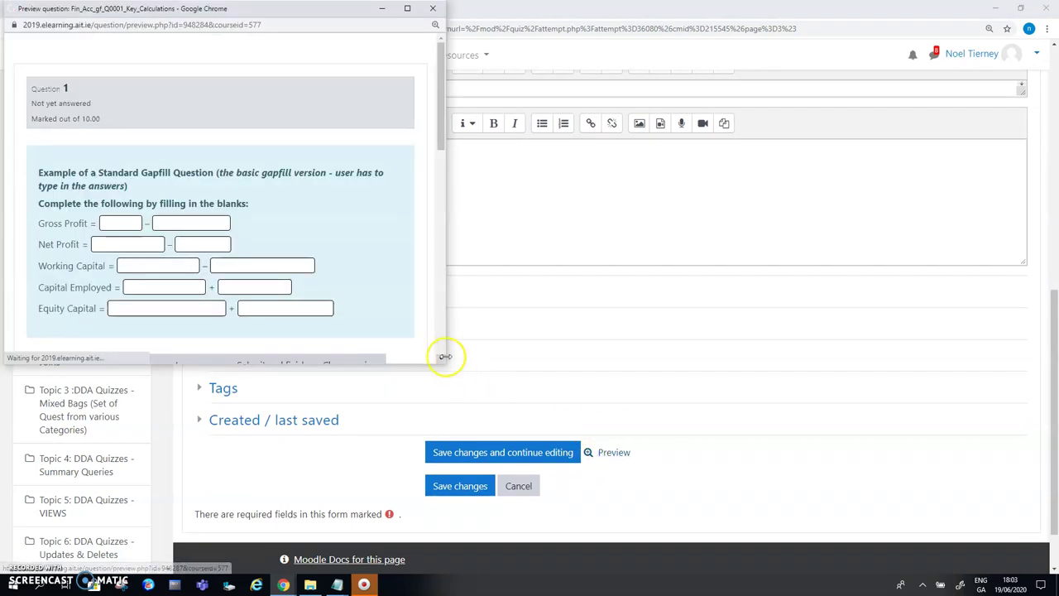
{"action": "left_click_drag", "start_coordinate": [445, 364], "coordinate": [766, 526]}
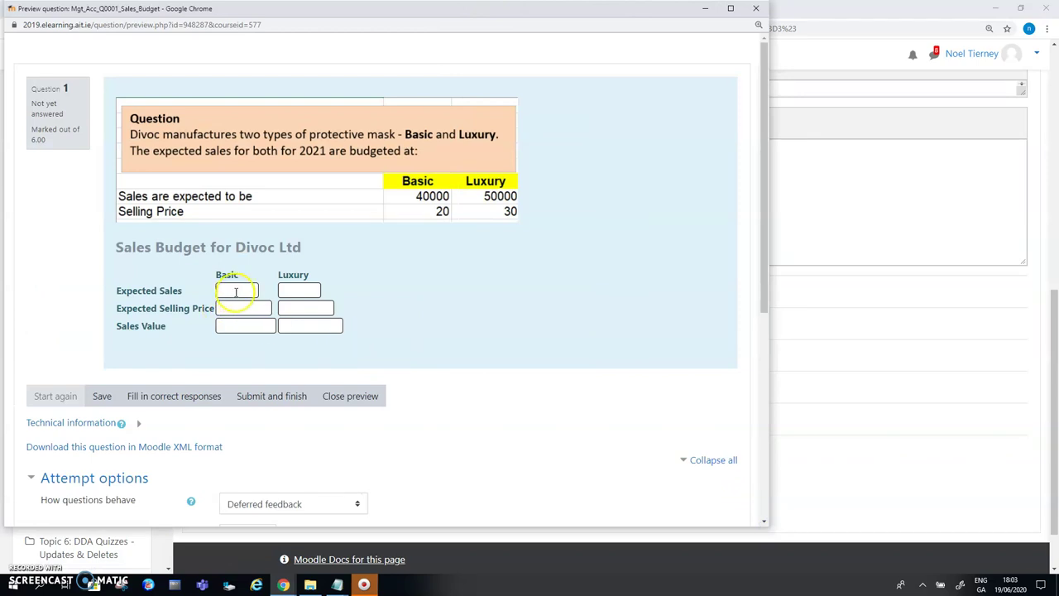
{"action": "left_click", "coordinate": [235, 291]}
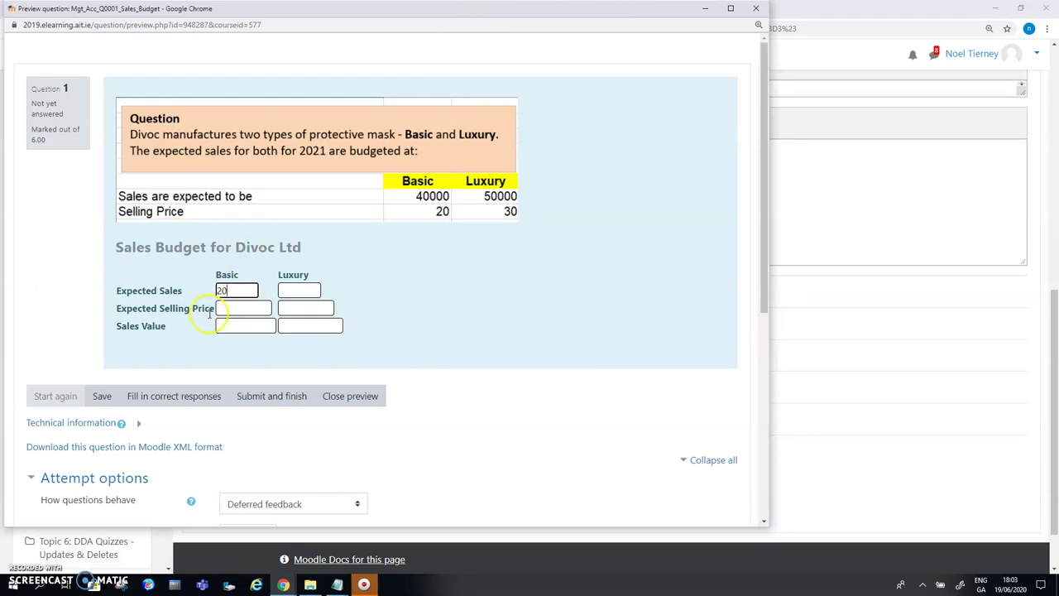
{"action": "double_click", "coordinate": [236, 291]}
{"action": "left_click", "coordinate": [220, 290]}
{"action": "key", "text": "Delete"}
{"action": "type", "text": "40000"}
{"action": "left_click", "coordinate": [233, 307]}
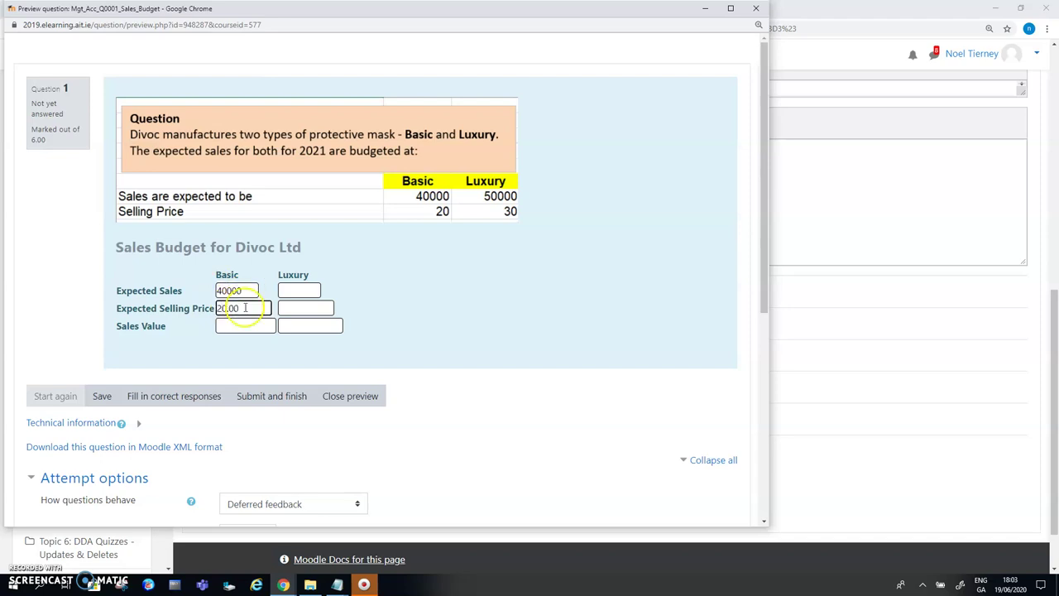
{"action": "left_click", "coordinate": [243, 324]}
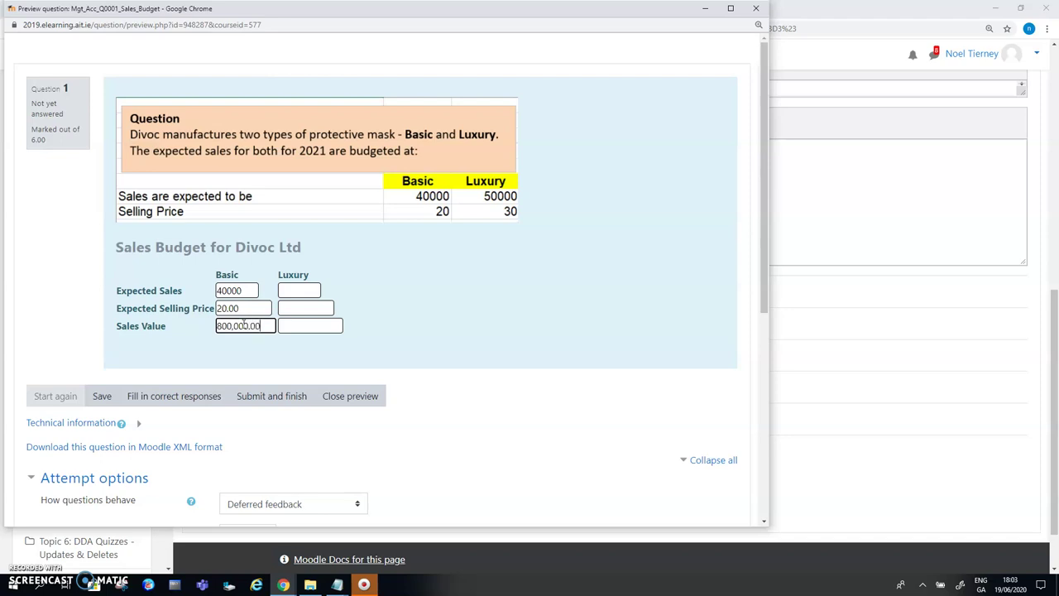
Copy the Basic values 800,000.00, 20.00 and 40000 into the matching Luxury gaps.
{"action": "left_click_drag", "start_coordinate": [267, 326], "coordinate": [205, 329]}
{"action": "key", "text": "ctrl+c"}
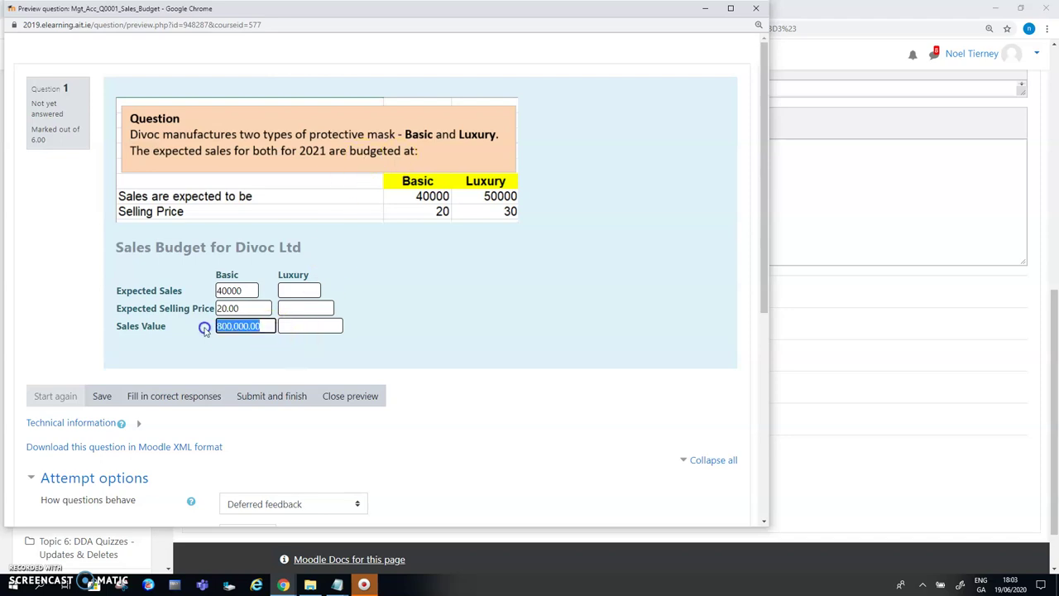
{"action": "left_click", "coordinate": [288, 326]}
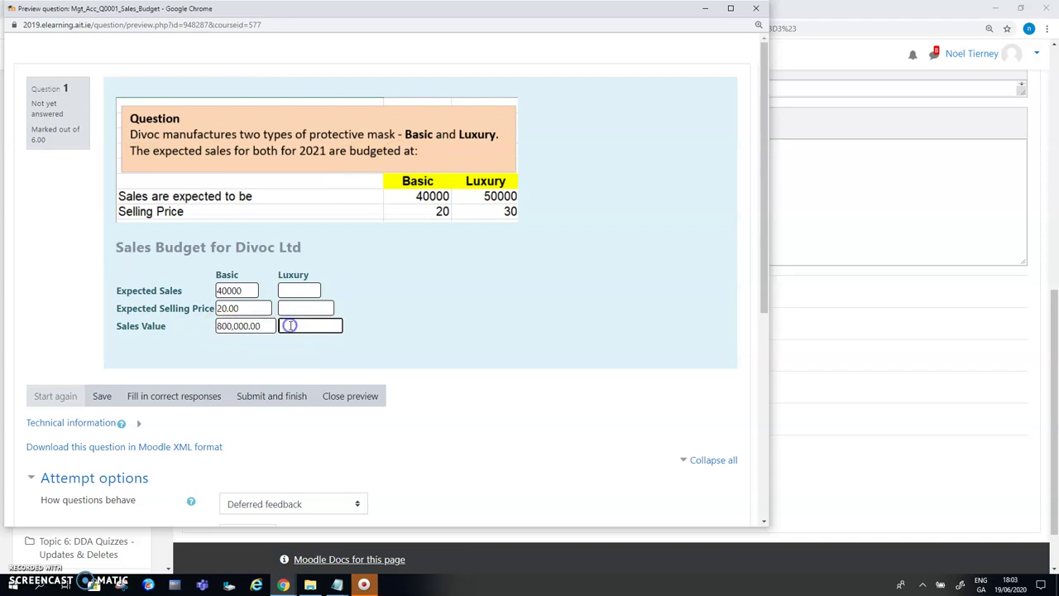
{"action": "key", "text": "ctrl+v"}
{"action": "left_click_drag", "start_coordinate": [244, 307], "coordinate": [194, 308]}
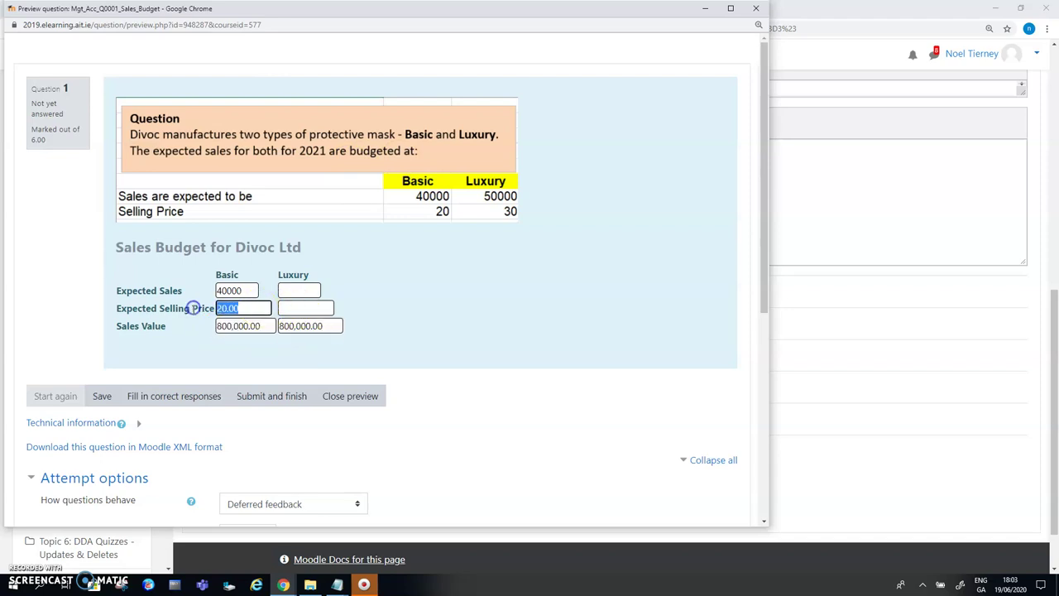
{"action": "key", "text": "ctrl+c"}
{"action": "left_click", "coordinate": [298, 308]}
{"action": "key", "text": "ctrl+v"}
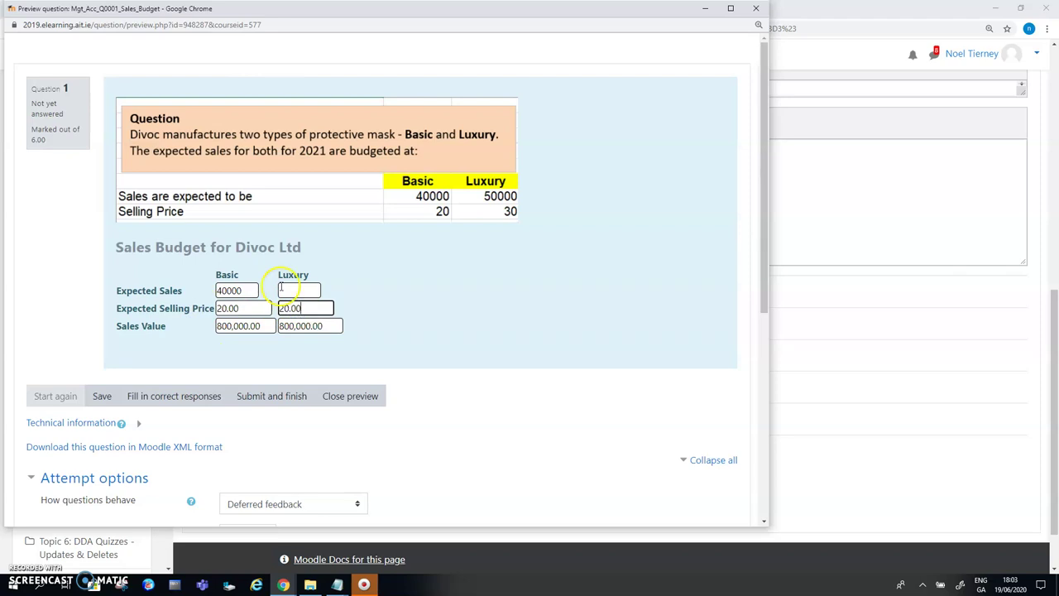
{"action": "left_click_drag", "start_coordinate": [249, 289], "coordinate": [208, 290]}
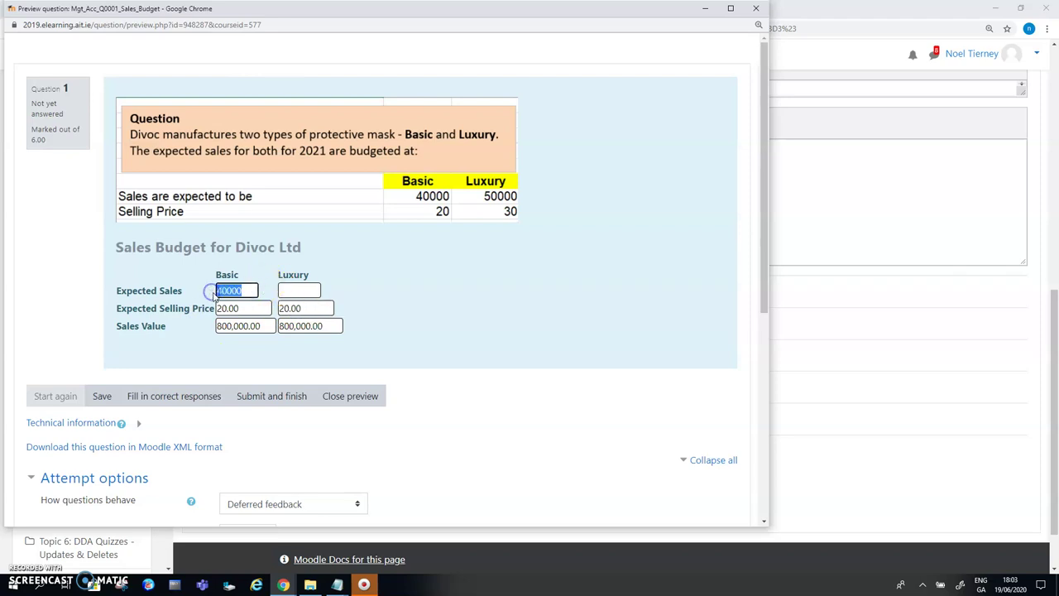
{"action": "key", "text": "ctrl+c"}
{"action": "left_click", "coordinate": [289, 288]}
{"action": "key", "text": "ctrl+v"}
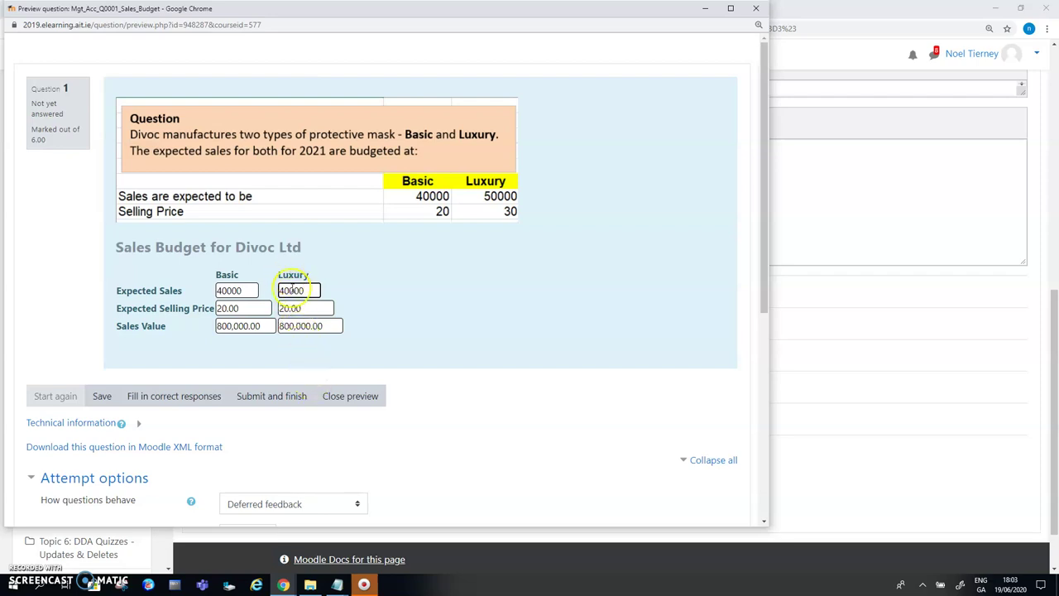
Submit and finish the preview, getting partially correct, 2.00 out of 6.00, with per-gap feedback.
{"action": "left_click", "coordinate": [287, 398]}
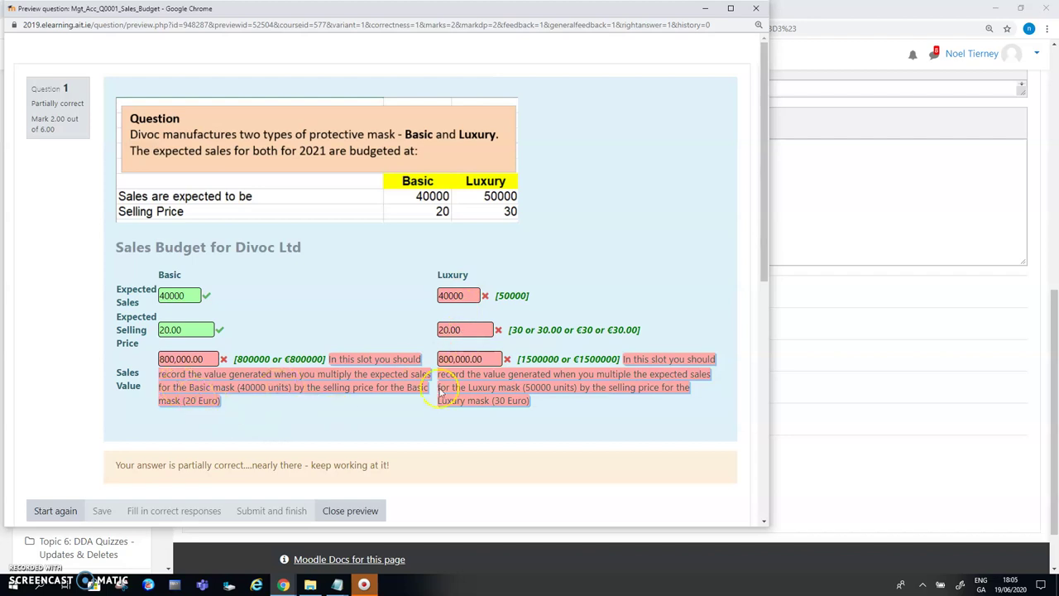
Close the preview and bring up the question text with its gaps editable.
{"action": "left_click", "coordinate": [358, 511]}
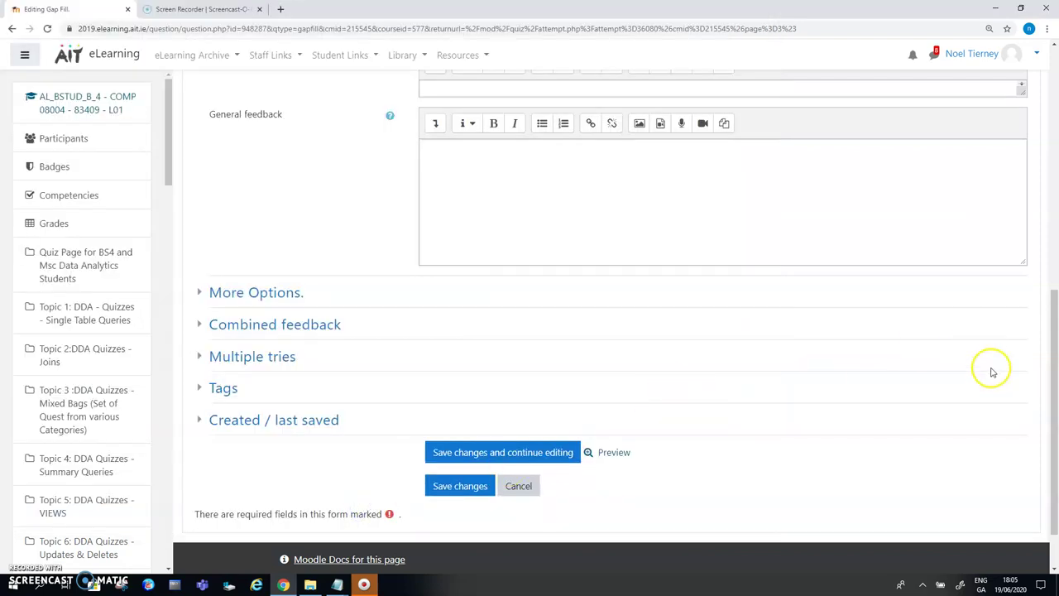
{"action": "left_click_drag", "start_coordinate": [1052, 373], "coordinate": [1051, 285]}
{"action": "left_click_drag", "start_coordinate": [1021, 94], "coordinate": [1022, 149]}
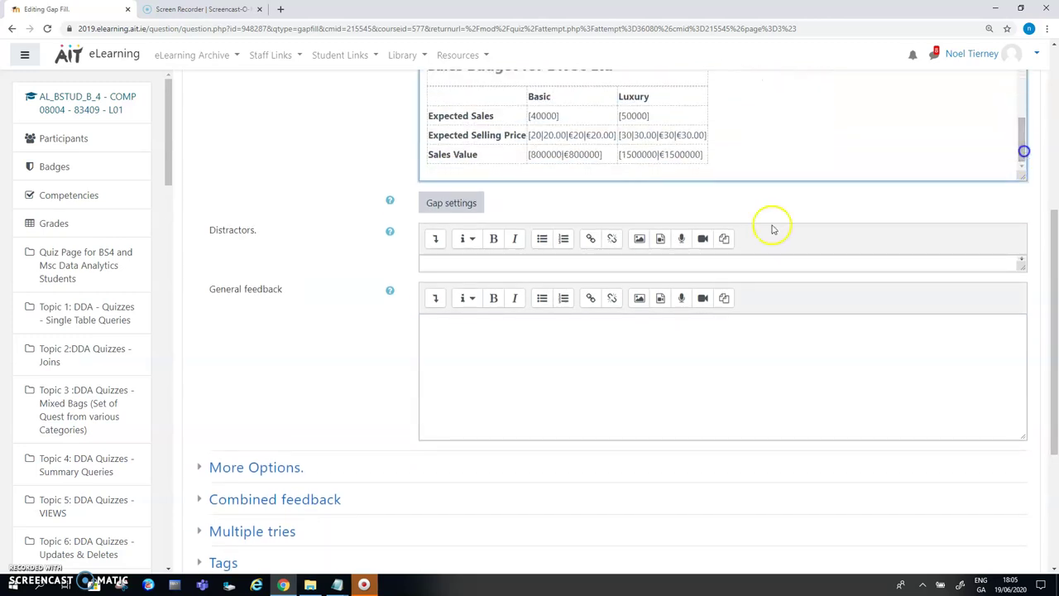
{"action": "left_click", "coordinate": [452, 207]}
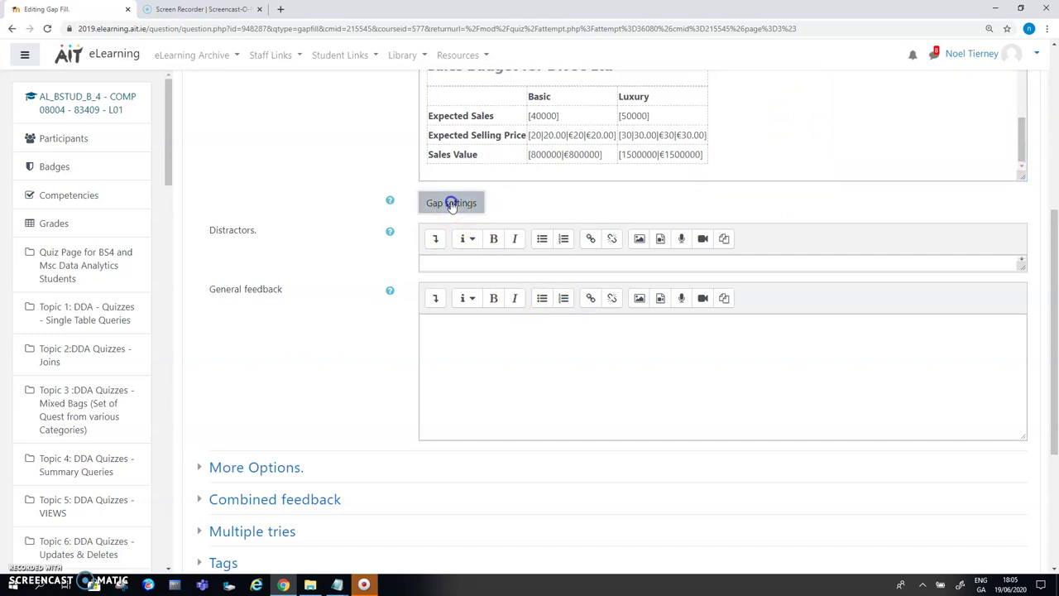
{"action": "left_click_drag", "start_coordinate": [1023, 128], "coordinate": [1029, 168]}
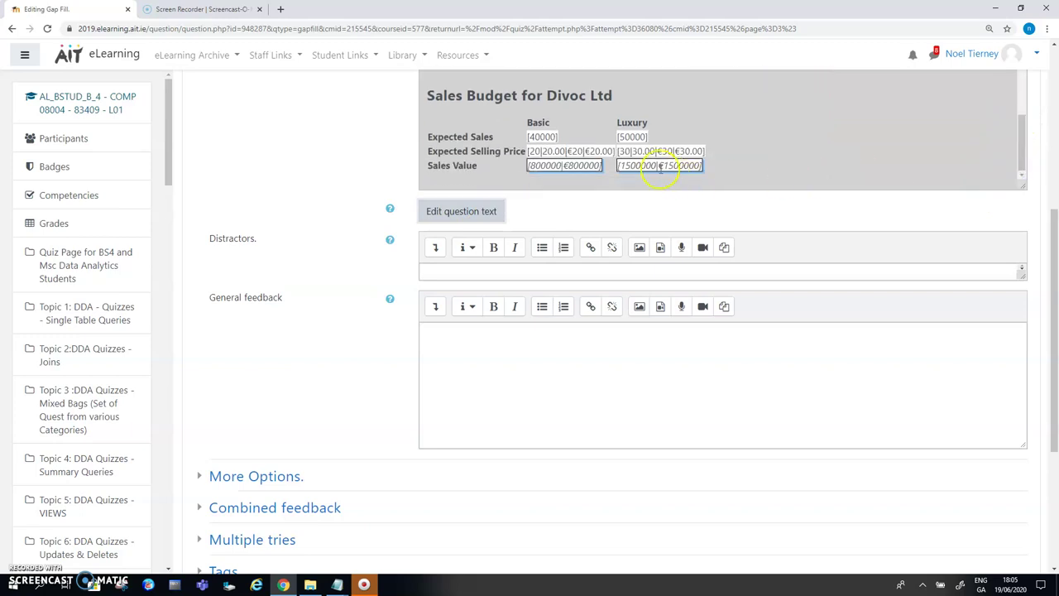
Inspect the empty feedback of the Luxury Expected Sales [50000] gap, then cancel without saving.
{"action": "left_click", "coordinate": [628, 136]}
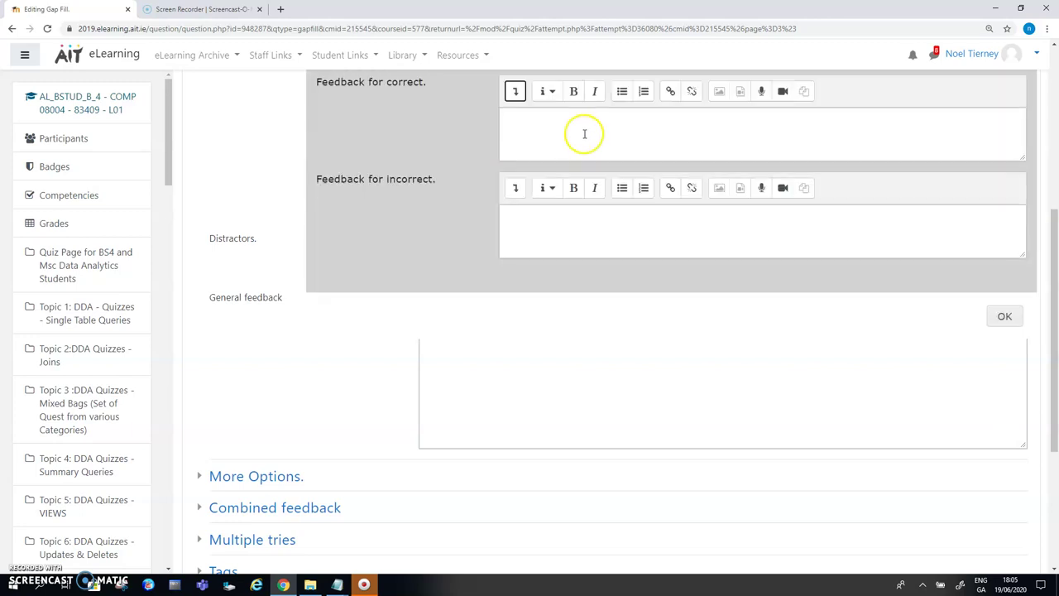
{"action": "left_click", "coordinate": [525, 217]}
{"action": "left_click", "coordinate": [516, 122]}
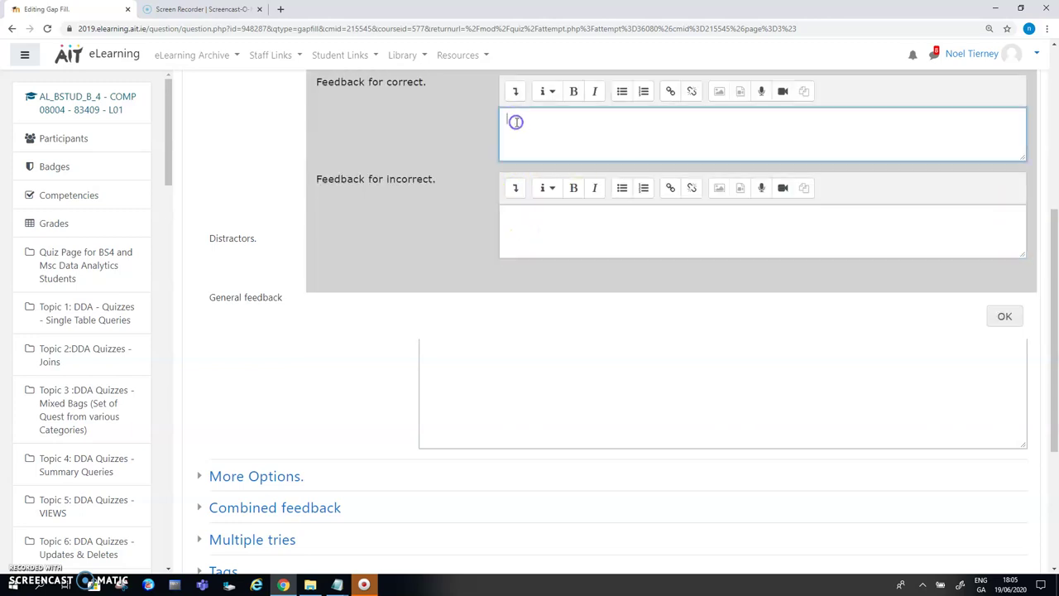
{"action": "left_click", "coordinate": [540, 218]}
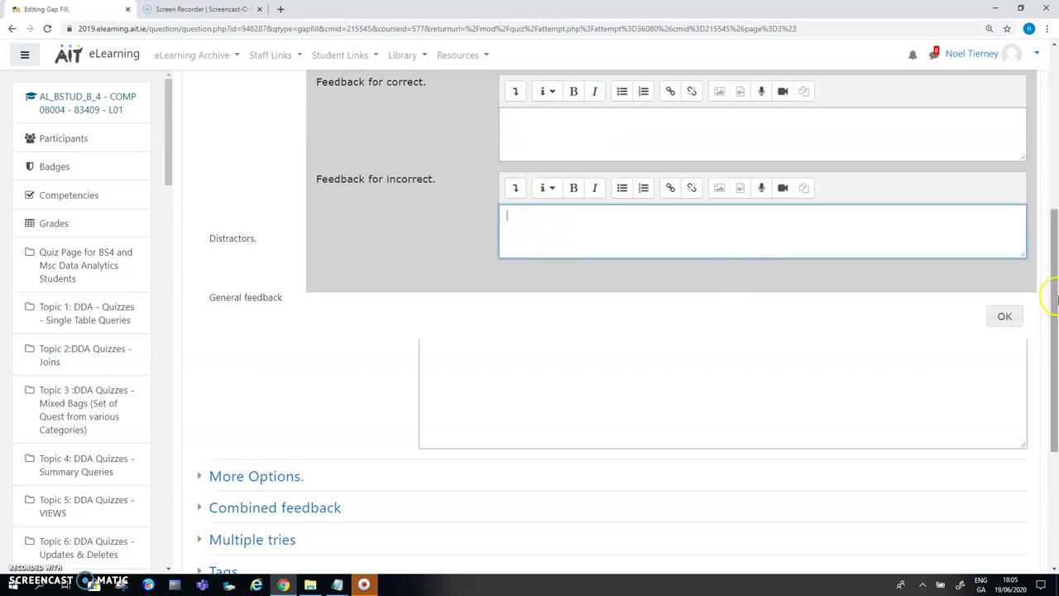
{"action": "left_click_drag", "start_coordinate": [1051, 298], "coordinate": [1037, 413]}
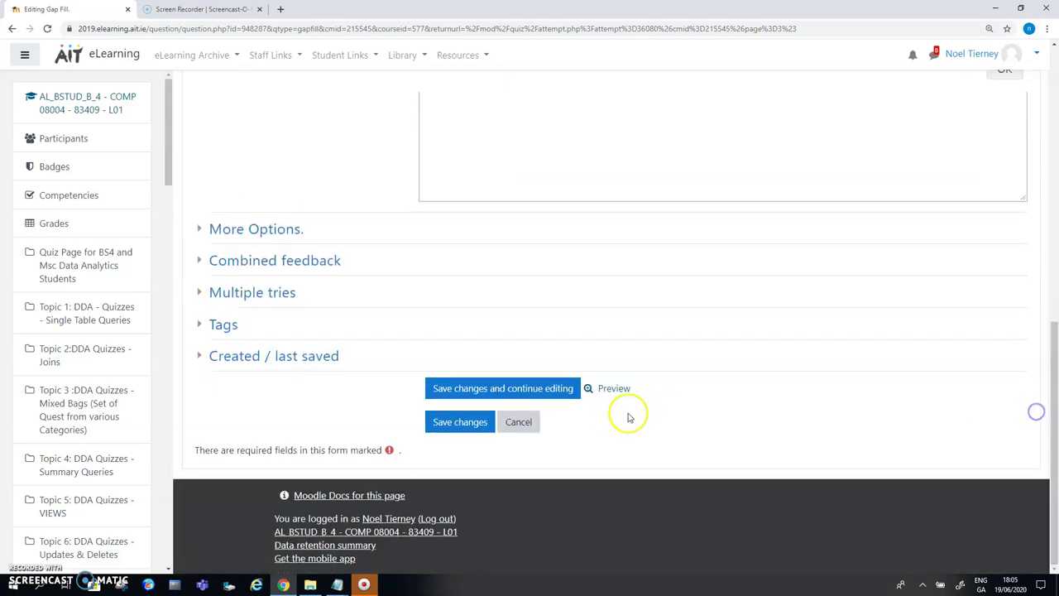
{"action": "left_click", "coordinate": [516, 424]}
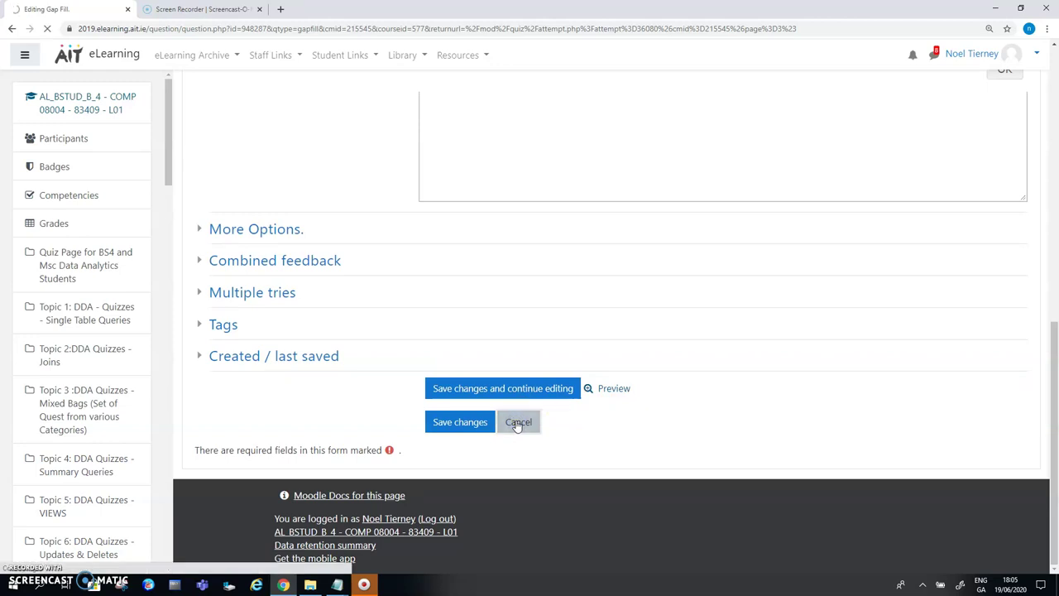